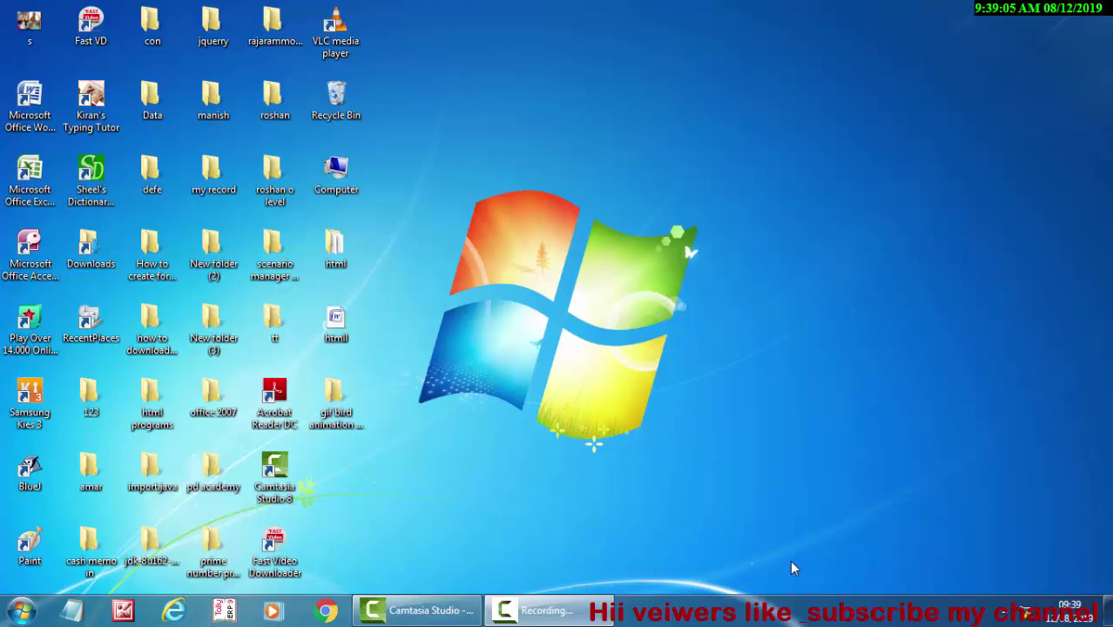
- Refresh the desktop several times from its right-click menu
{"action": "right_click", "coordinate": [671, 317]}
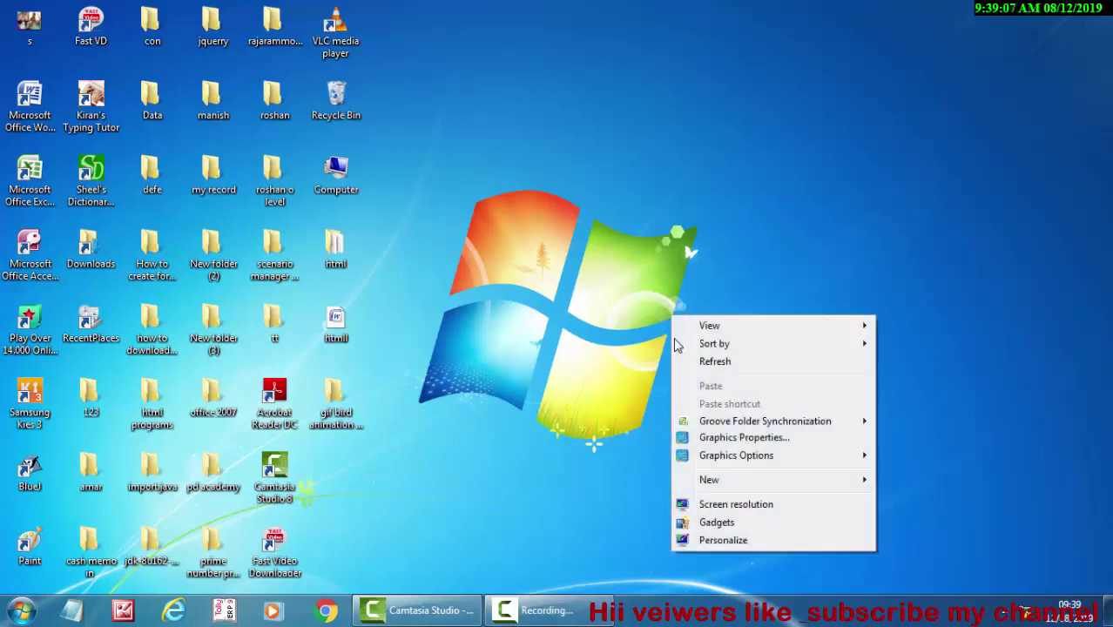
{"action": "left_click", "coordinate": [706, 361]}
{"action": "right_click", "coordinate": [710, 358]}
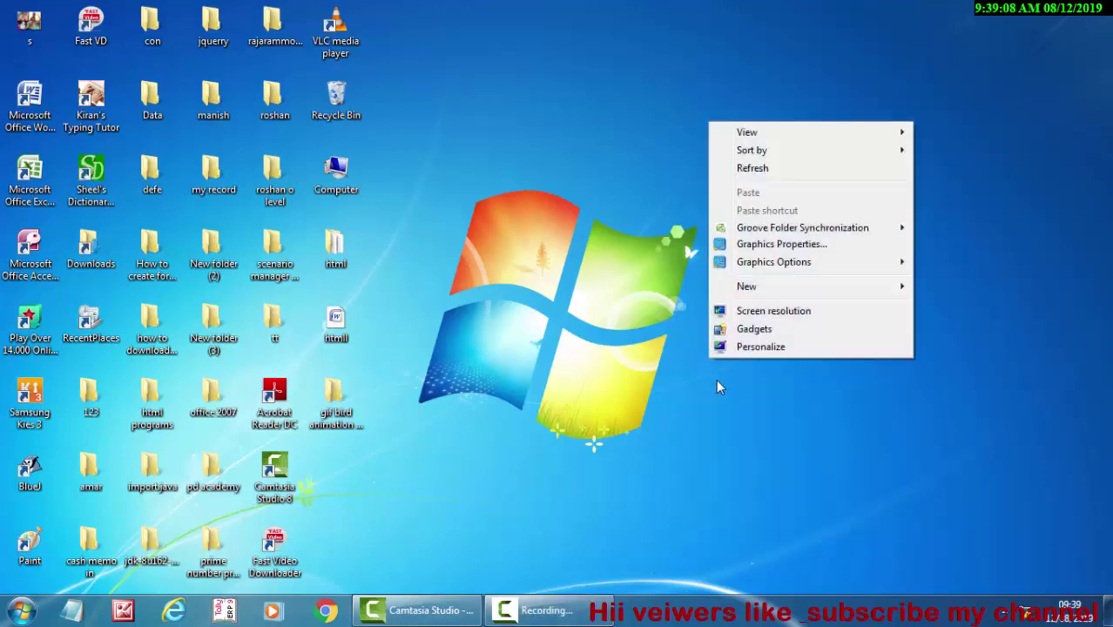
{"action": "left_click", "coordinate": [748, 169]}
{"action": "right_click", "coordinate": [746, 168]}
{"action": "left_click", "coordinate": [793, 225]}
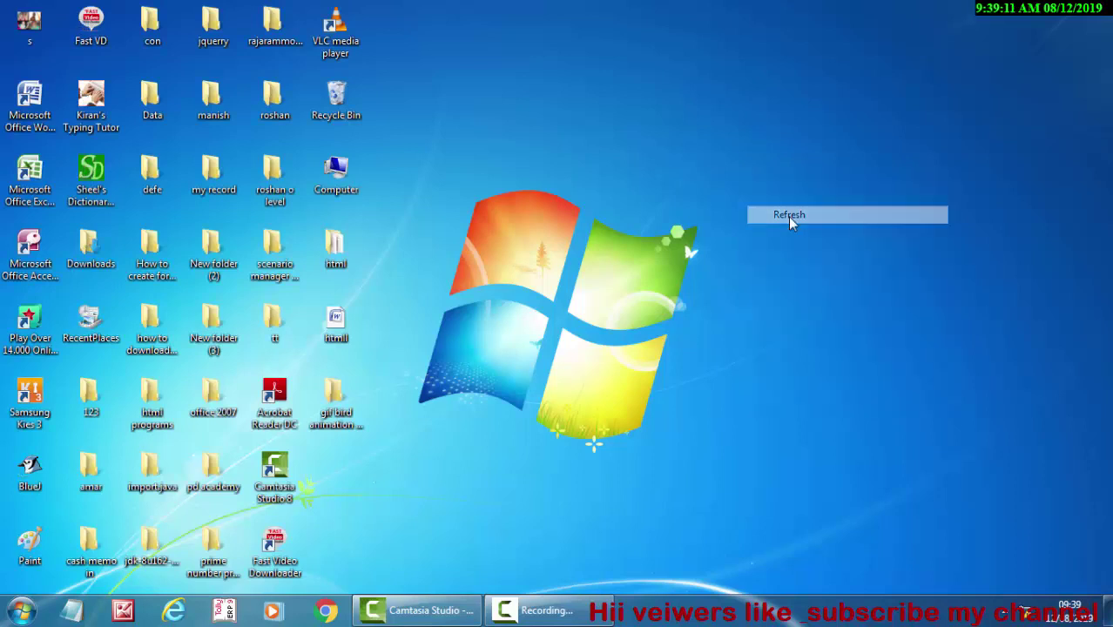
{"action": "right_click", "coordinate": [789, 216]}
{"action": "left_click", "coordinate": [794, 263]}
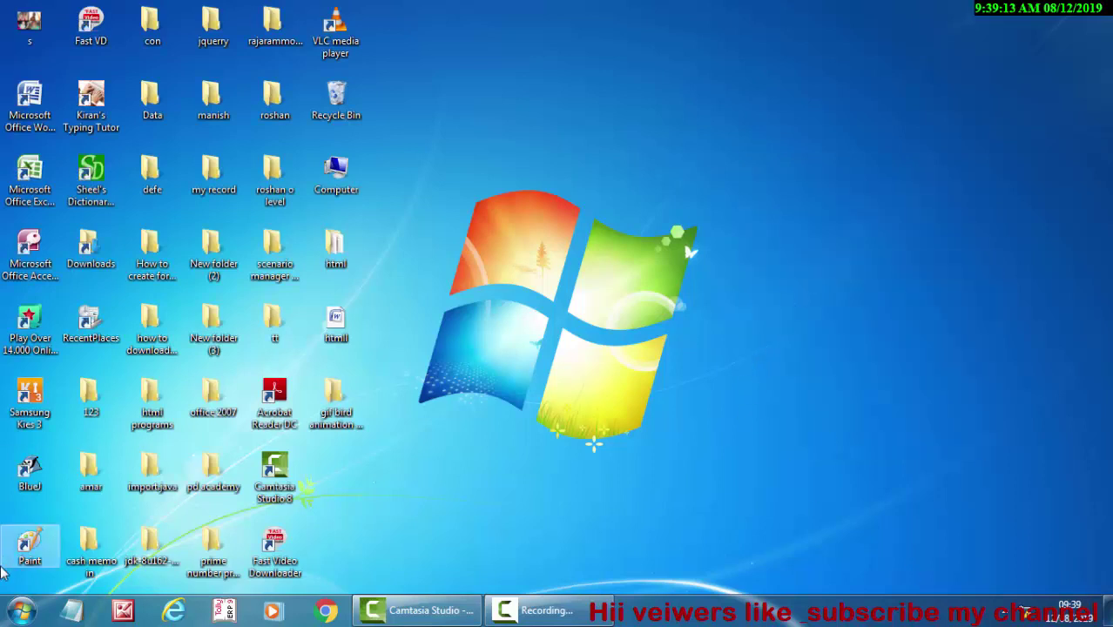
- Search the Start menu for Microsoft Access
{"action": "left_click", "coordinate": [23, 615]}
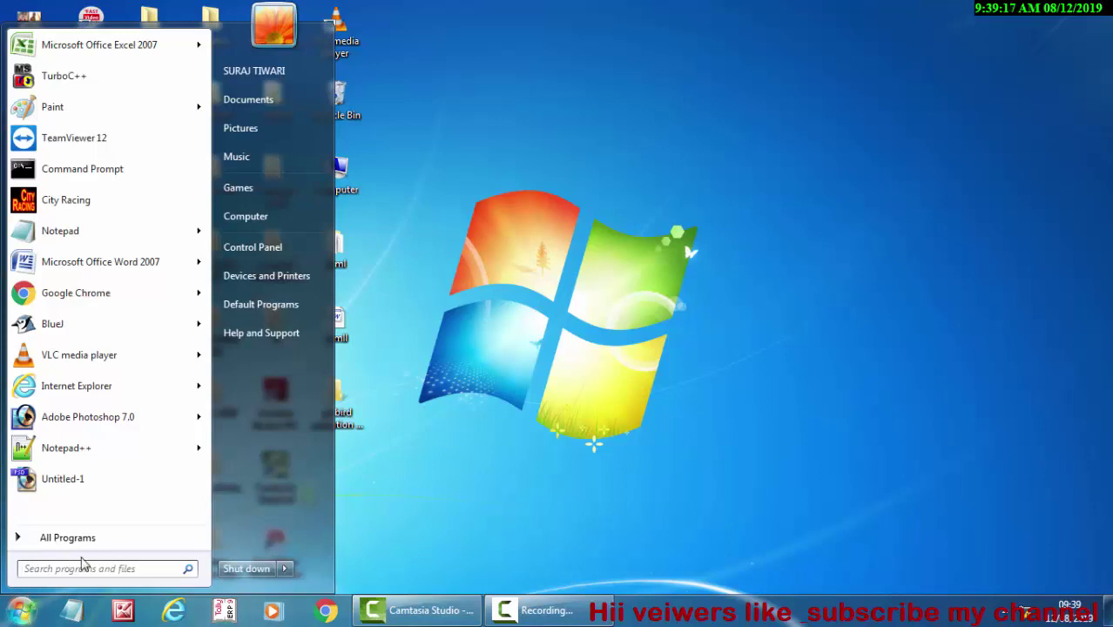
{"action": "type", "text": "acc"}
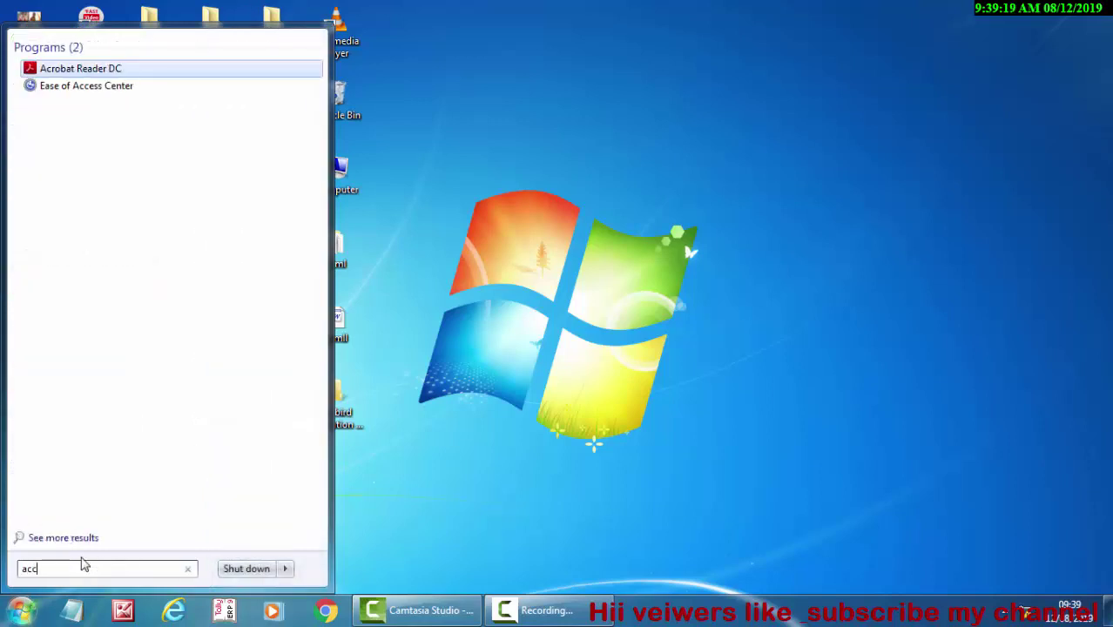
{"action": "type", "text": "e"}
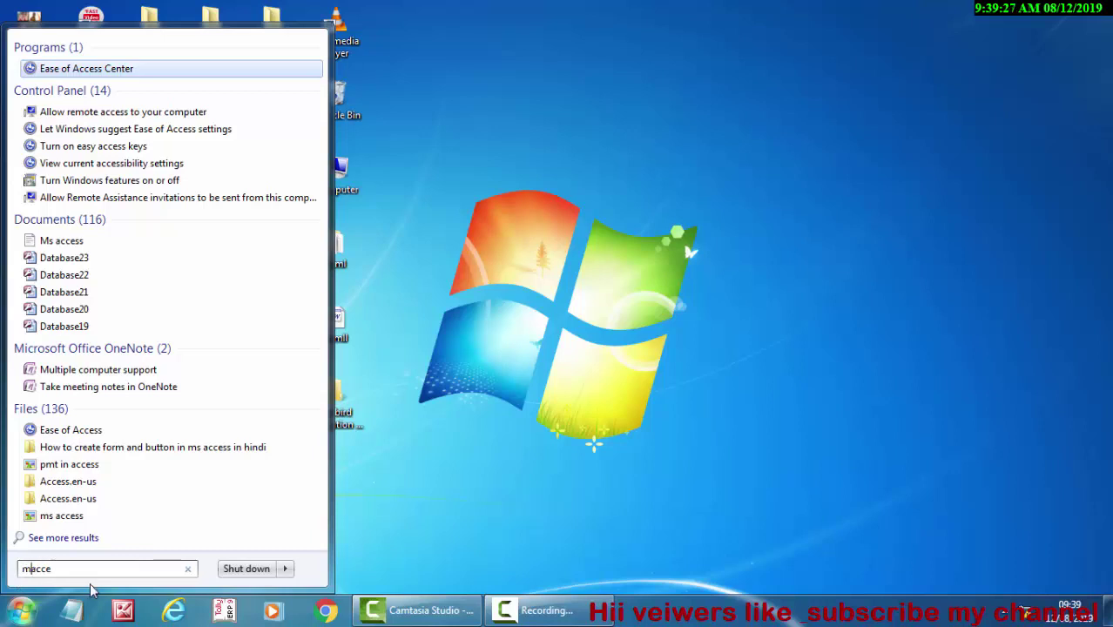
{"action": "type", "text": "icr"}
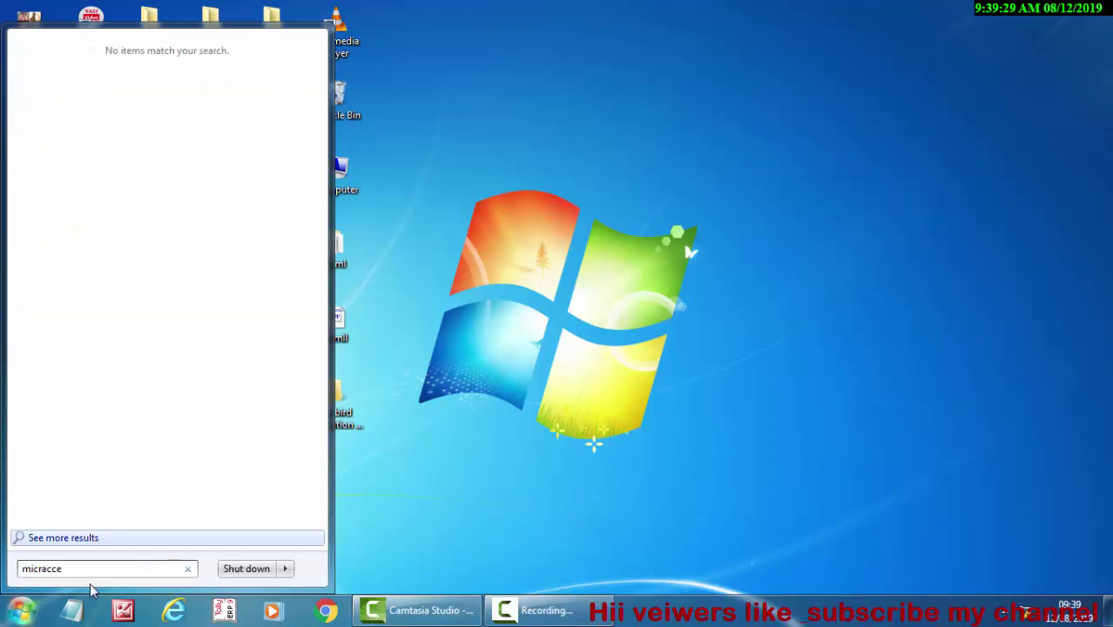
{"action": "type", "text": "o"}
{"action": "type", "text": "sof"}
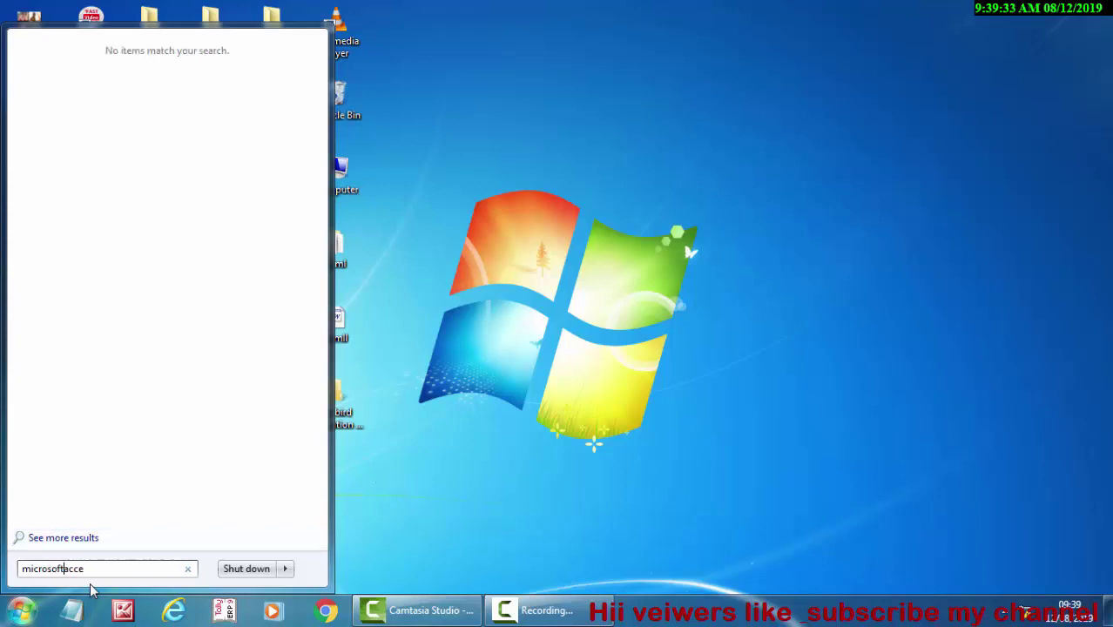
{"action": "type", "text": "t"}
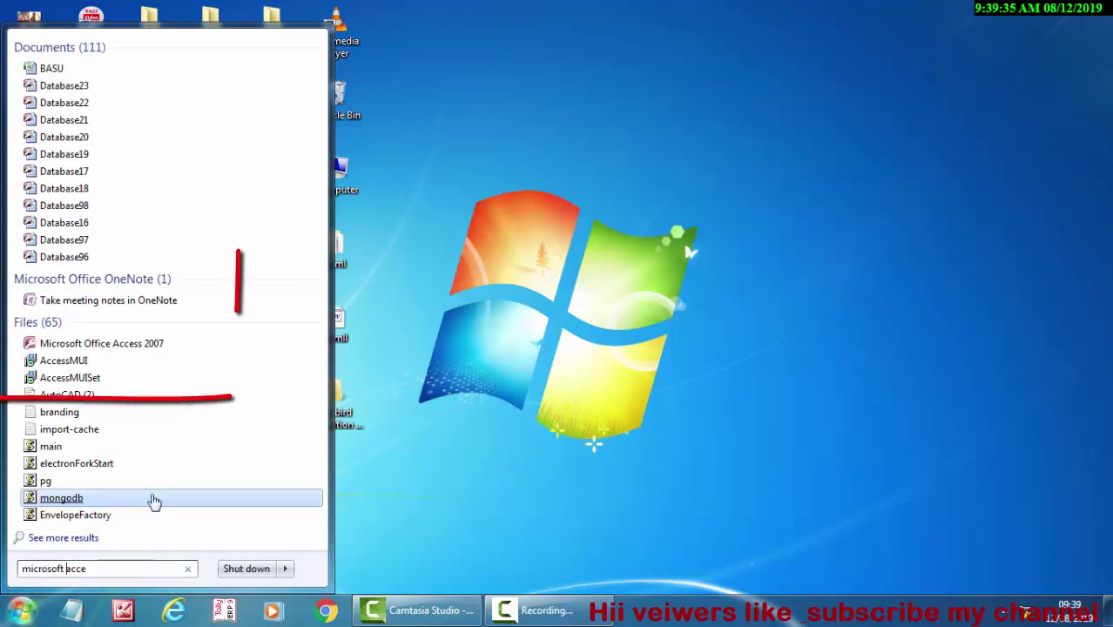
- Launch Access 2007 and create the blank database Database24
{"action": "left_click", "coordinate": [101, 348]}
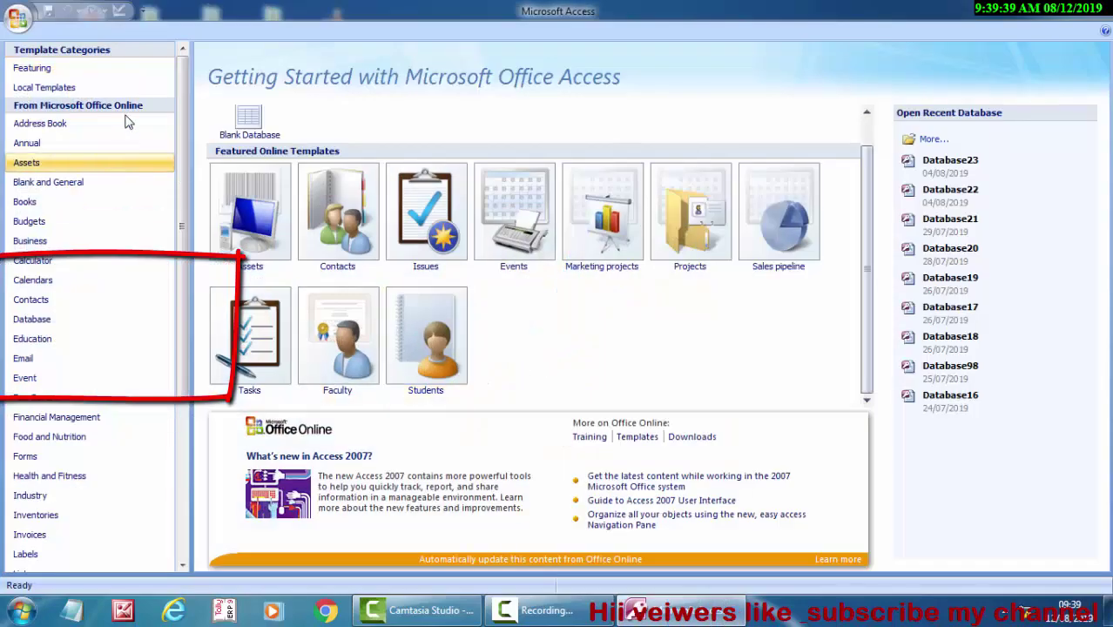
{"action": "left_click", "coordinate": [249, 122]}
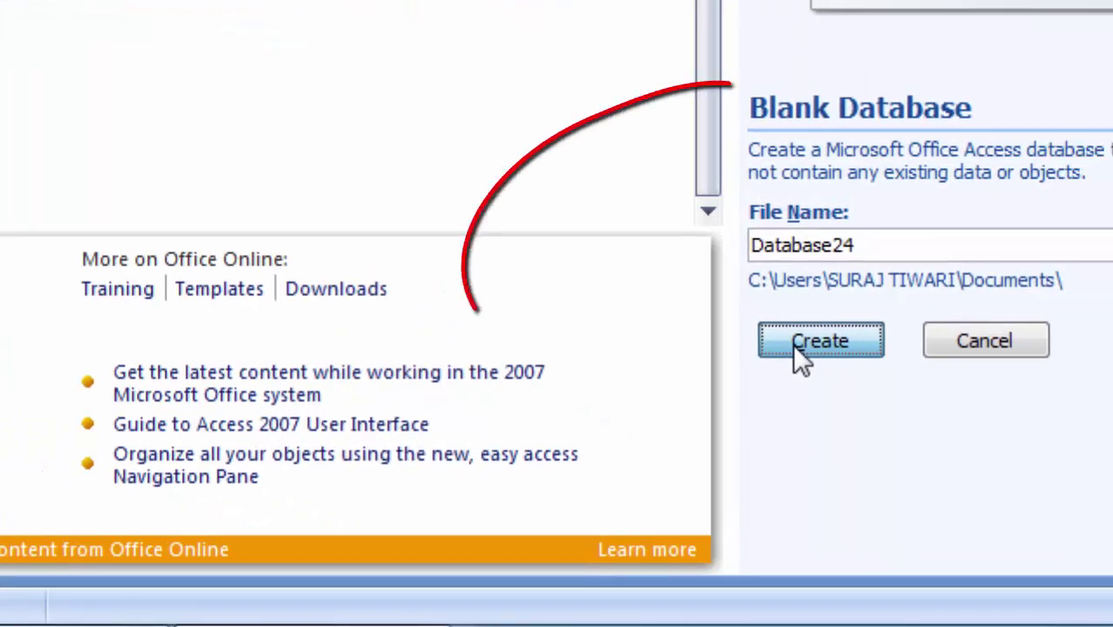
{"action": "left_click", "coordinate": [794, 345]}
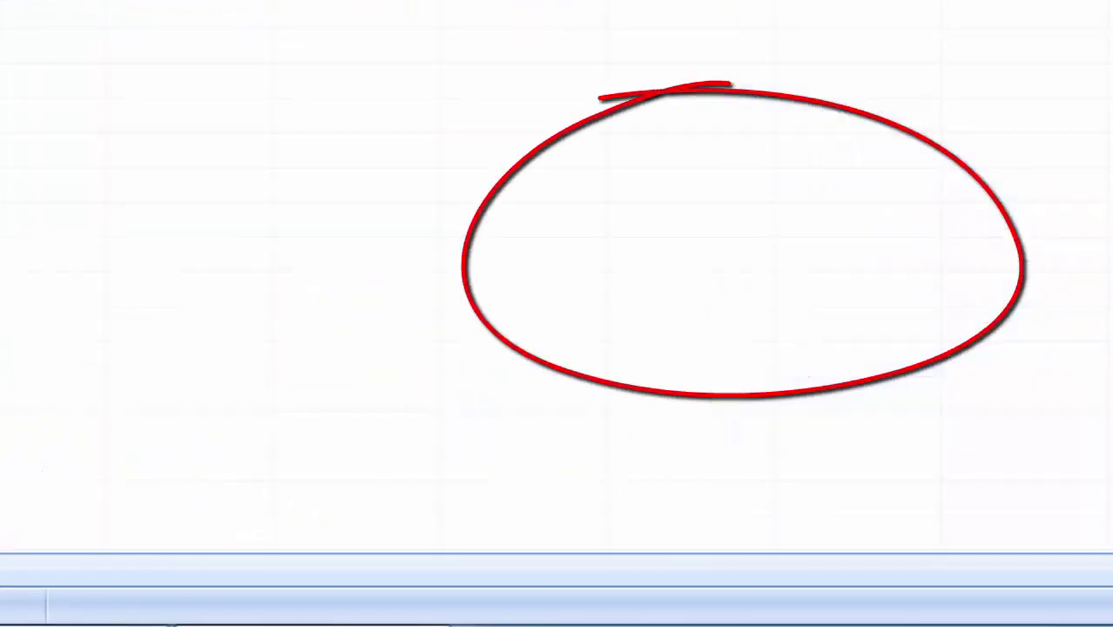
- Switch the new table to Design view, saving it as 'un'
{"action": "left_click", "coordinate": [24, 87]}
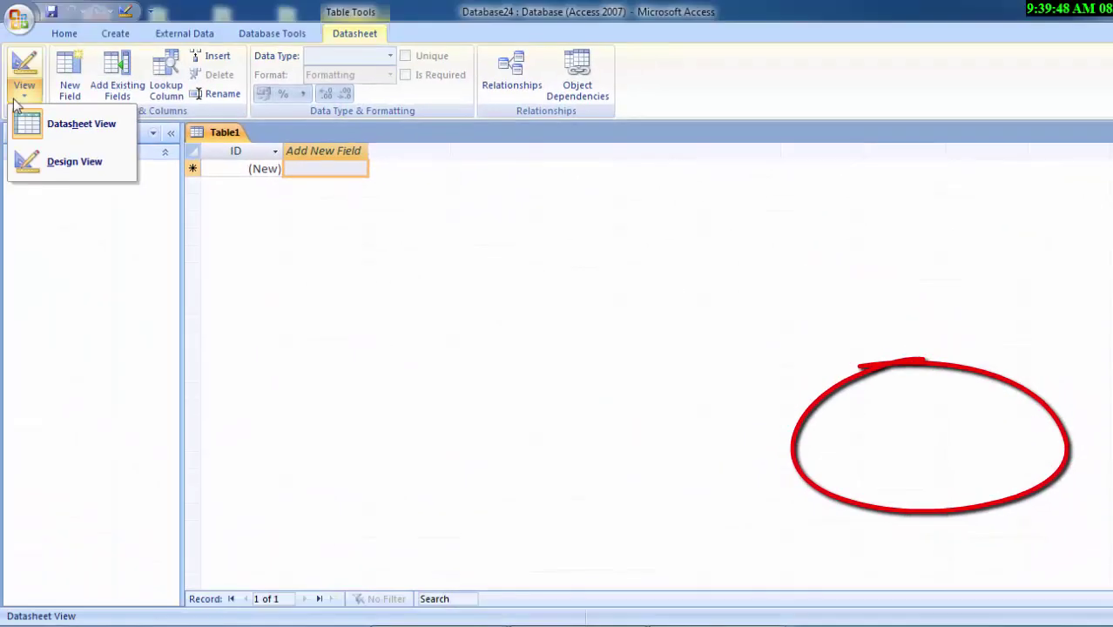
{"action": "left_click", "coordinate": [65, 161]}
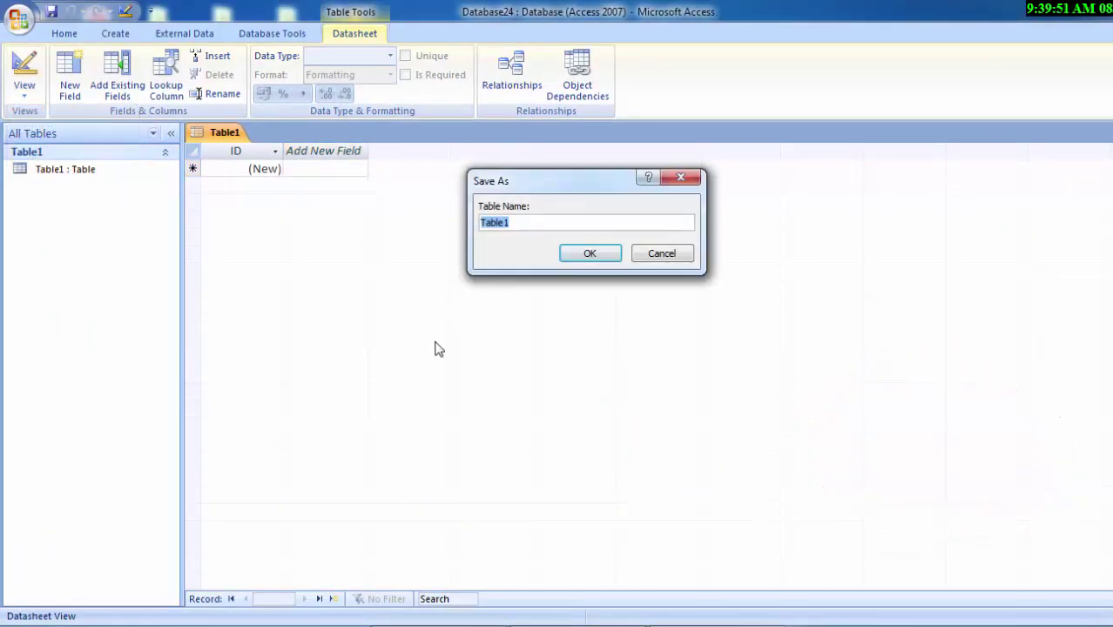
{"action": "key", "text": "BackSpace"}
{"action": "type", "text": "un"}
{"action": "key", "text": "Return"}
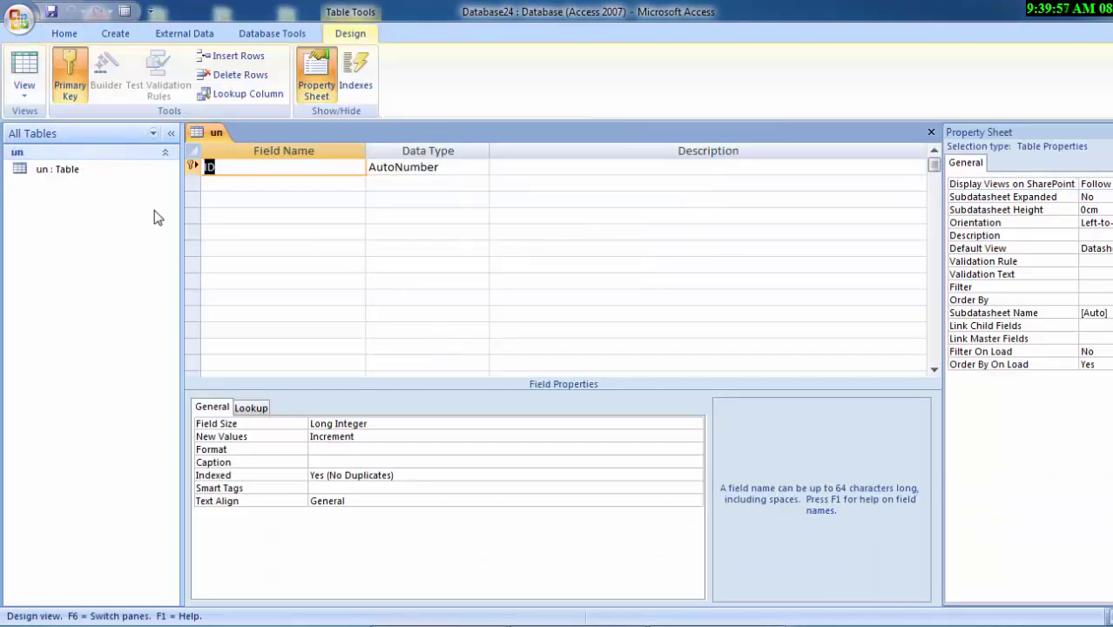
- Rename the ID key field to 'Student id'
{"action": "right_click", "coordinate": [70, 179]}
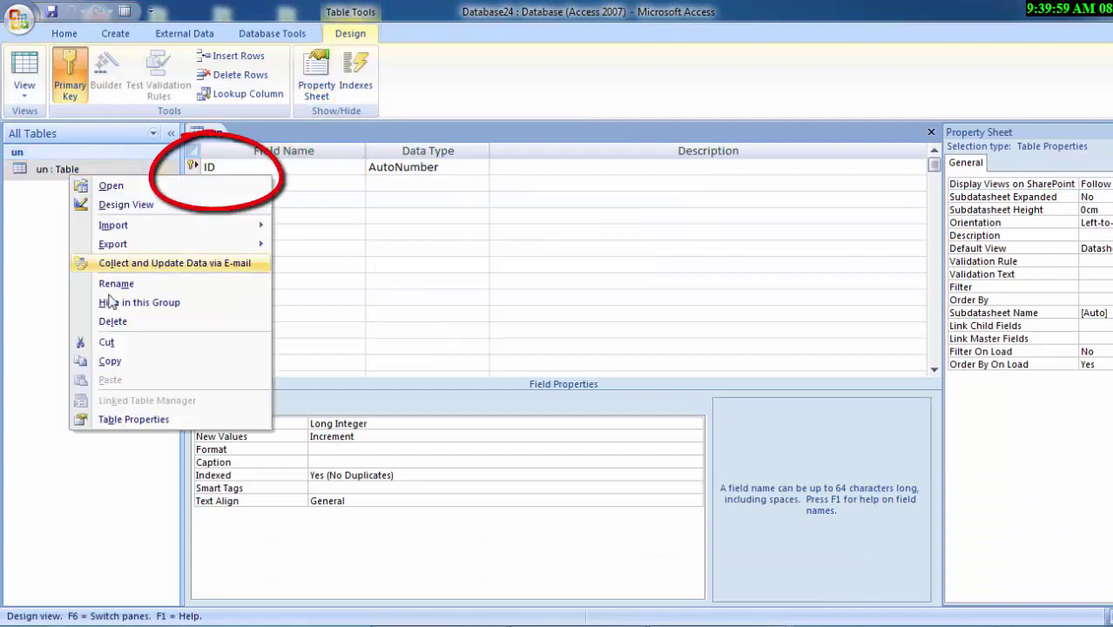
{"action": "left_click", "coordinate": [273, 174]}
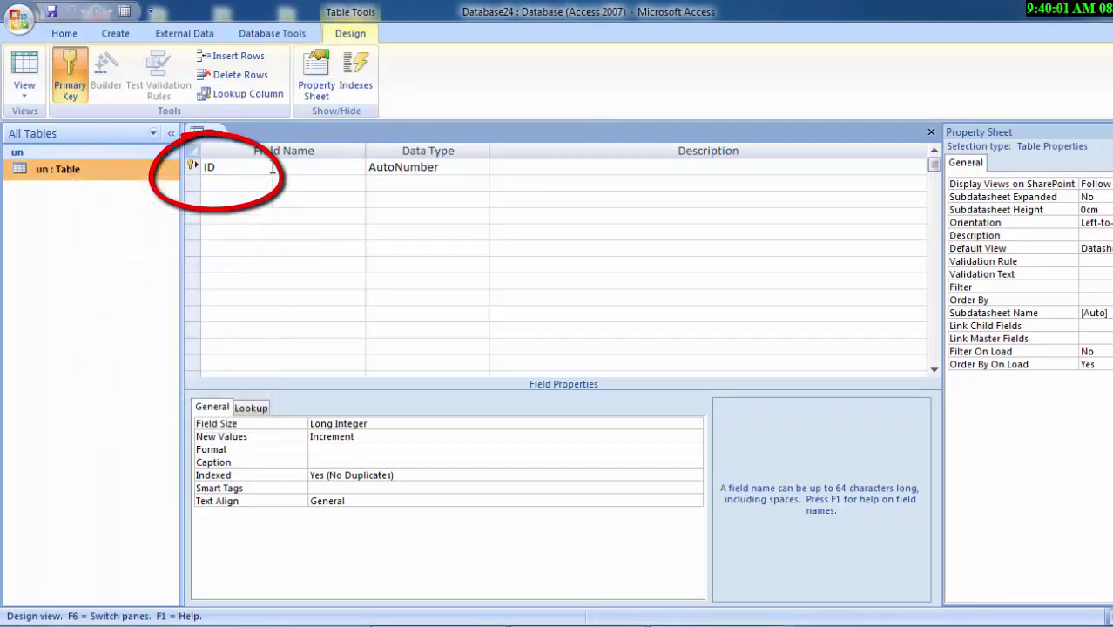
{"action": "left_click", "coordinate": [272, 168]}
{"action": "key", "text": "BackSpace"}
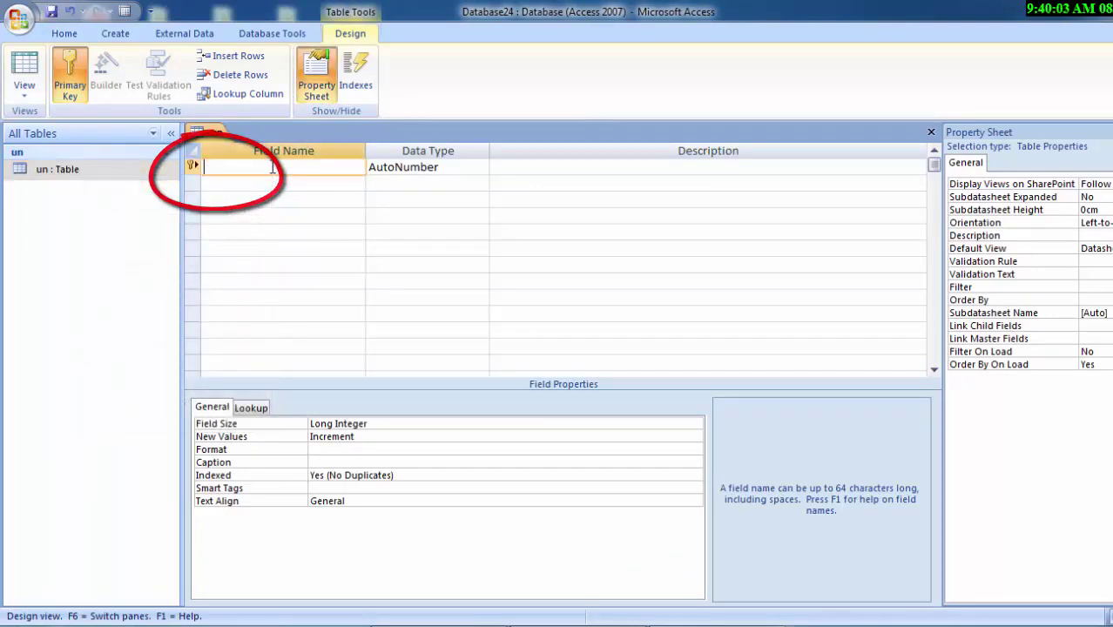
{"action": "type", "text": "St"}
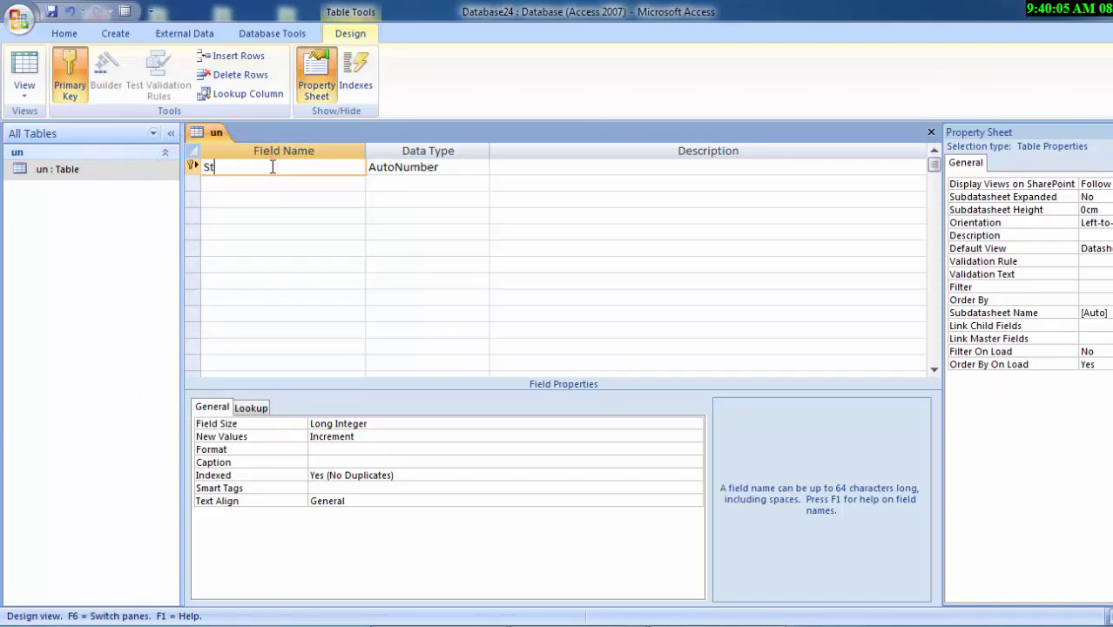
{"action": "type", "text": "uden"}
{"action": "type", "text": "t "}
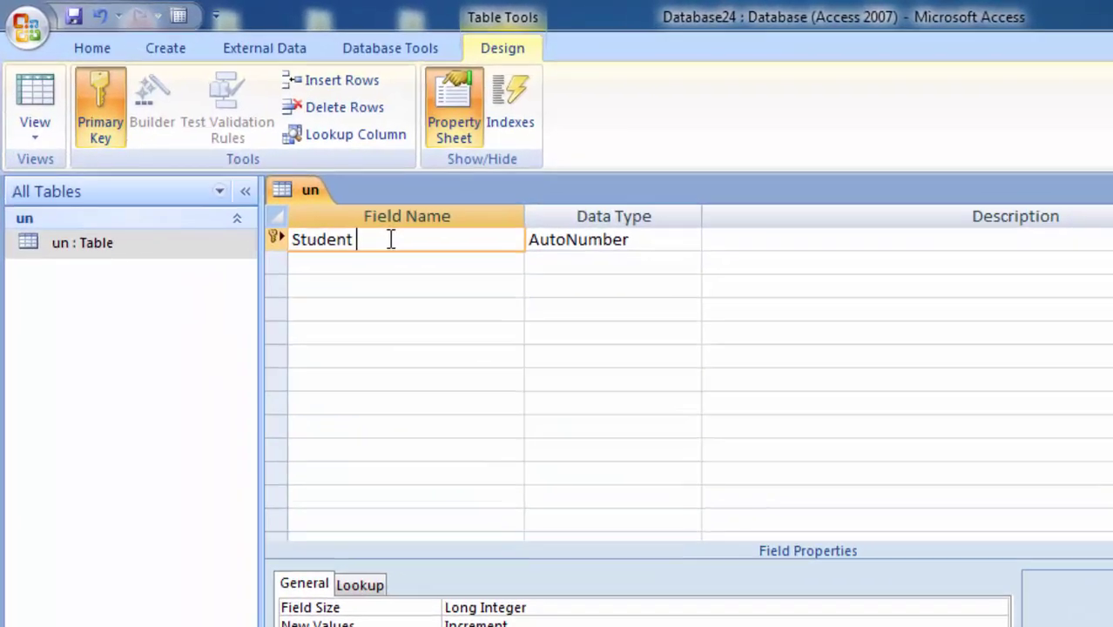
{"action": "type", "text": "id"}
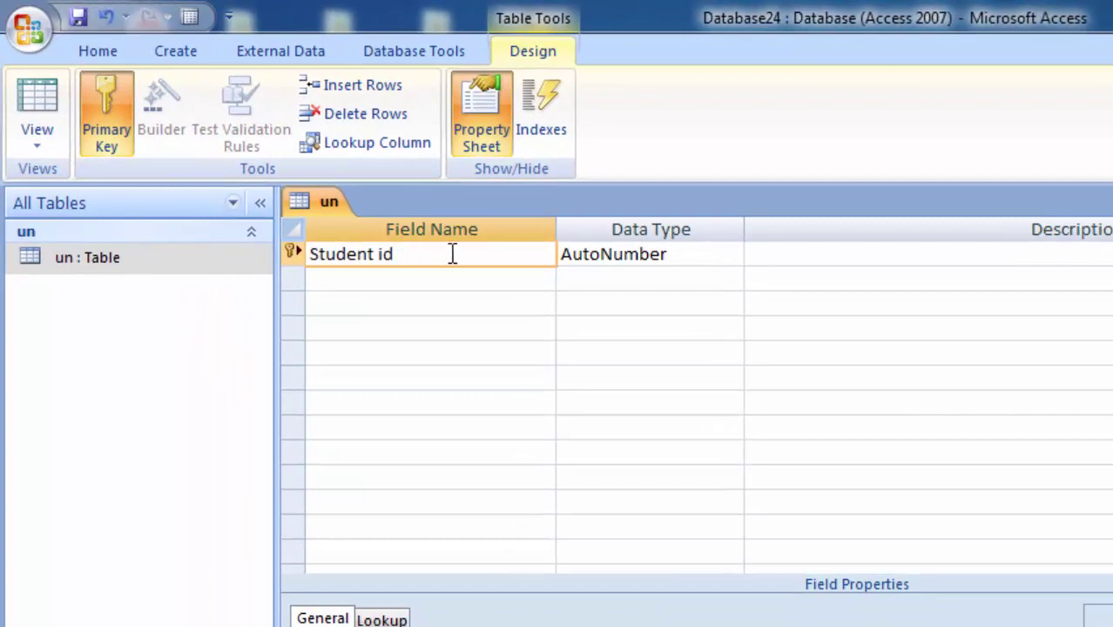
- Add Student Name and Address fields, both with the Text data type
{"action": "left_click", "coordinate": [428, 269]}
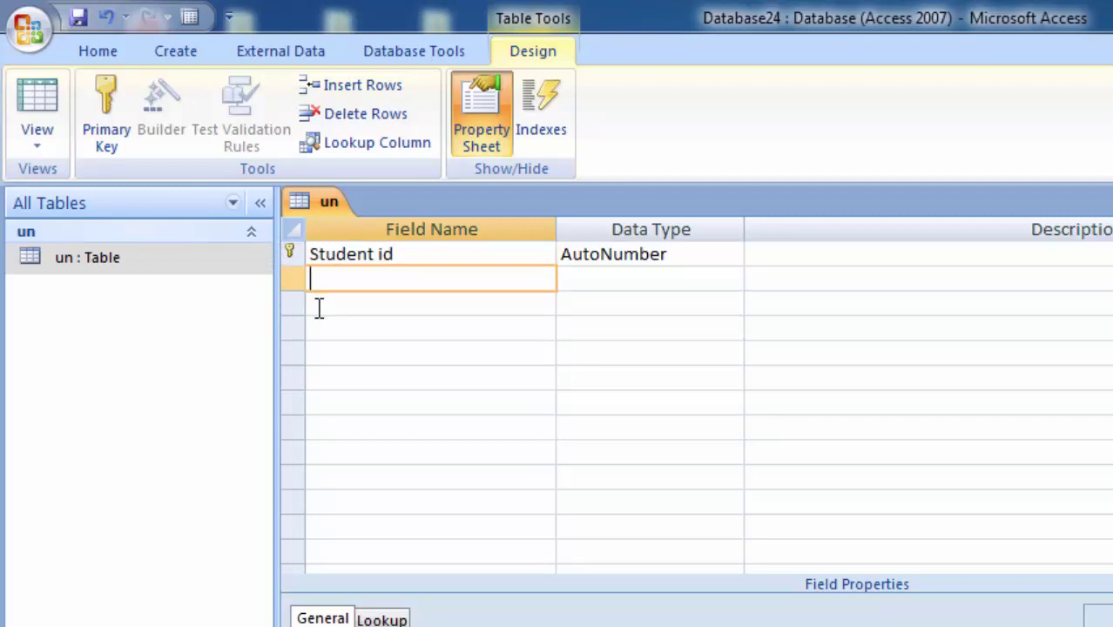
{"action": "type", "text": "Student "}
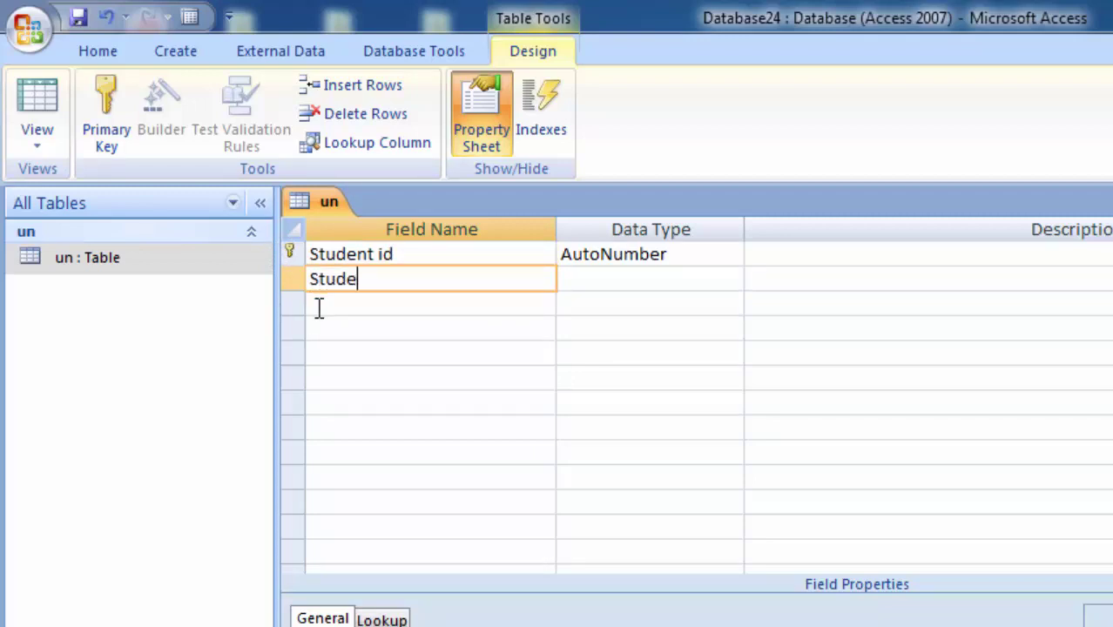
{"action": "type", "text": "Name"}
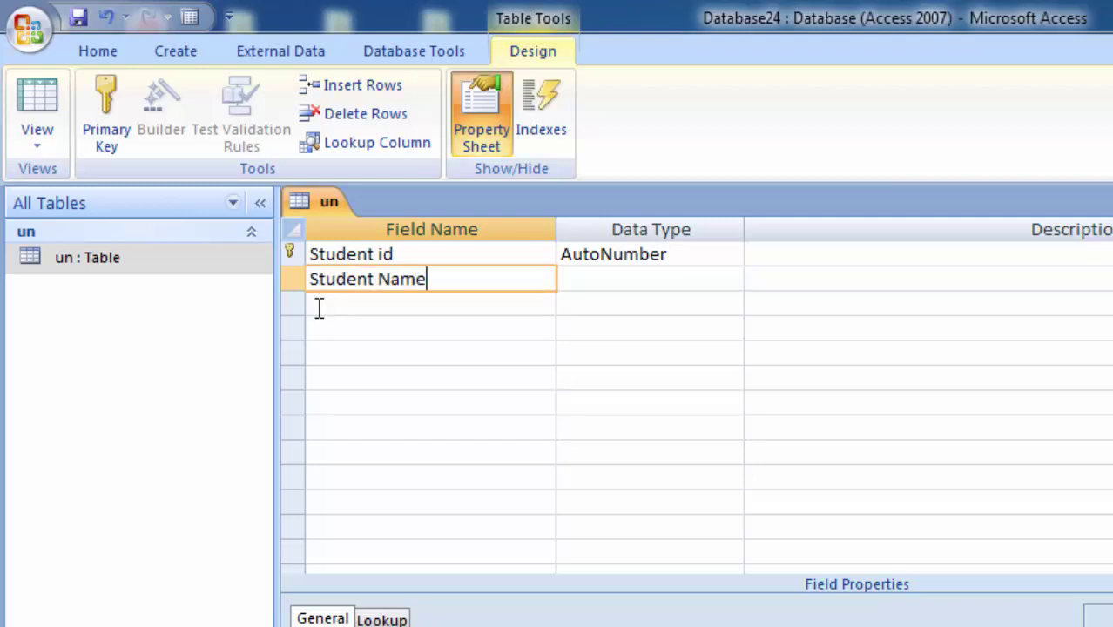
{"action": "left_click", "coordinate": [646, 278]}
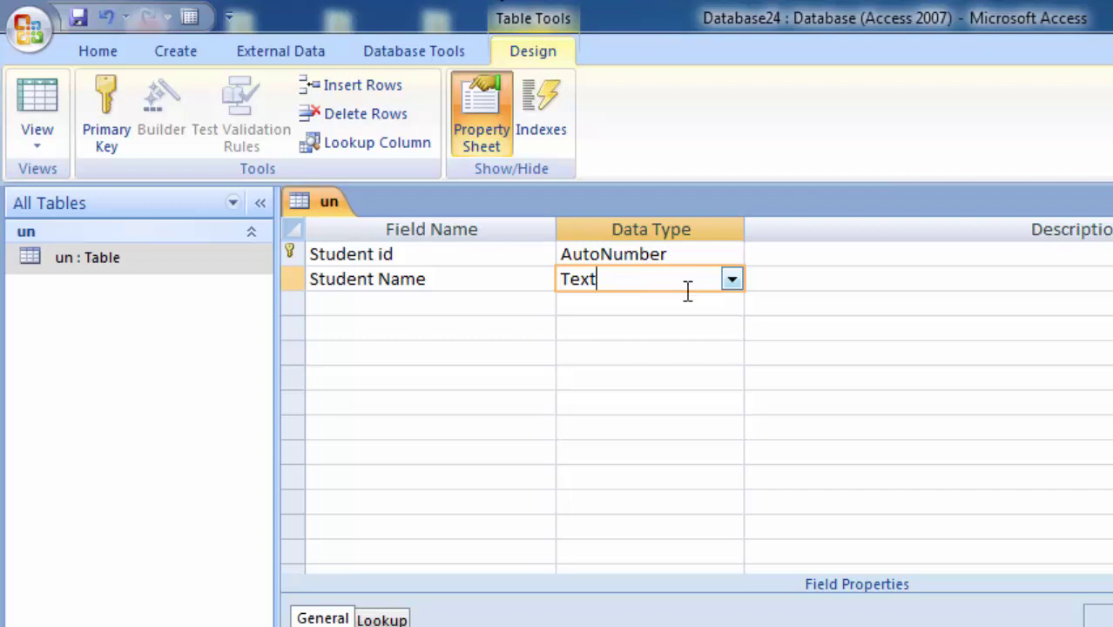
{"action": "left_click", "coordinate": [368, 310]}
{"action": "type", "text": "Address"}
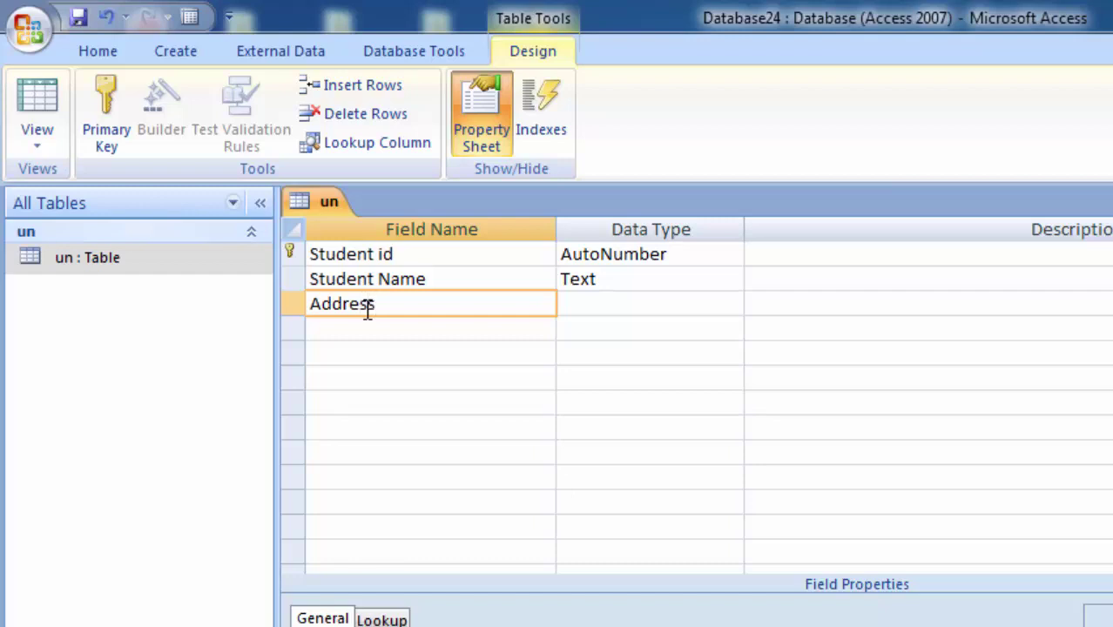
{"action": "left_click", "coordinate": [640, 312]}
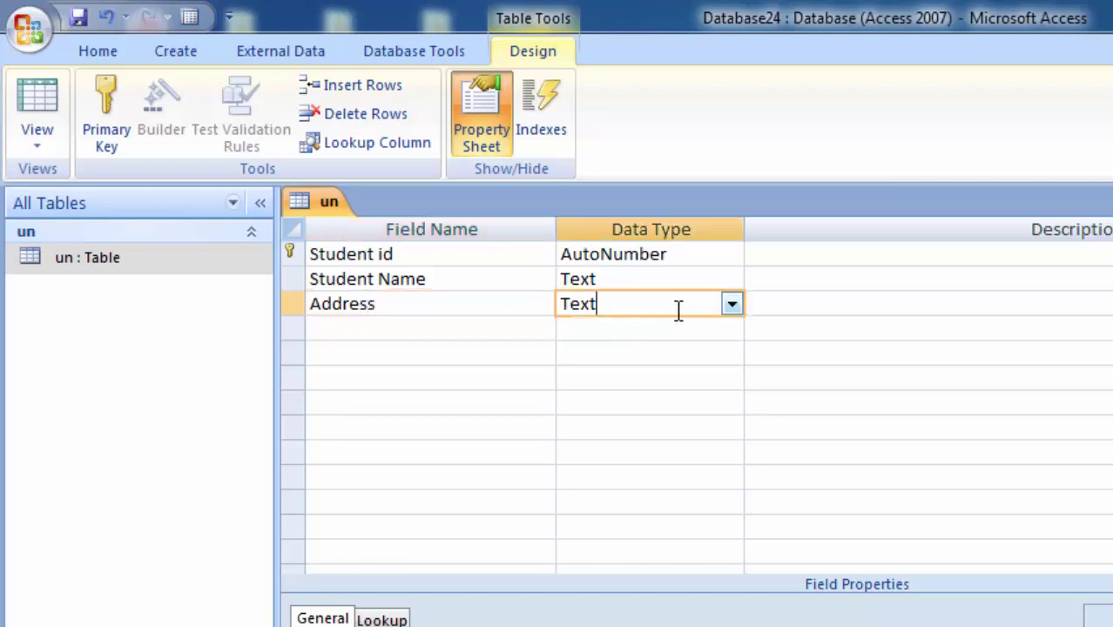
{"action": "left_click", "coordinate": [26, 138]}
{"action": "left_click", "coordinate": [87, 211]}
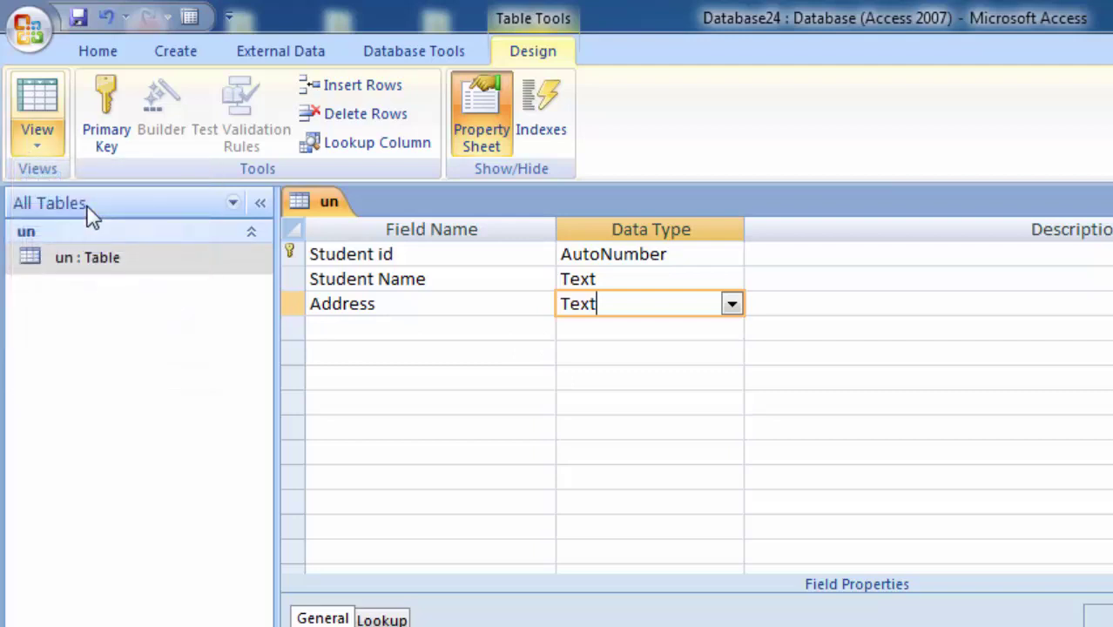
- Save the un table as a datasheet with 14-point text and autofit the Student id and Student Name columns
{"action": "left_click", "coordinate": [818, 554]}
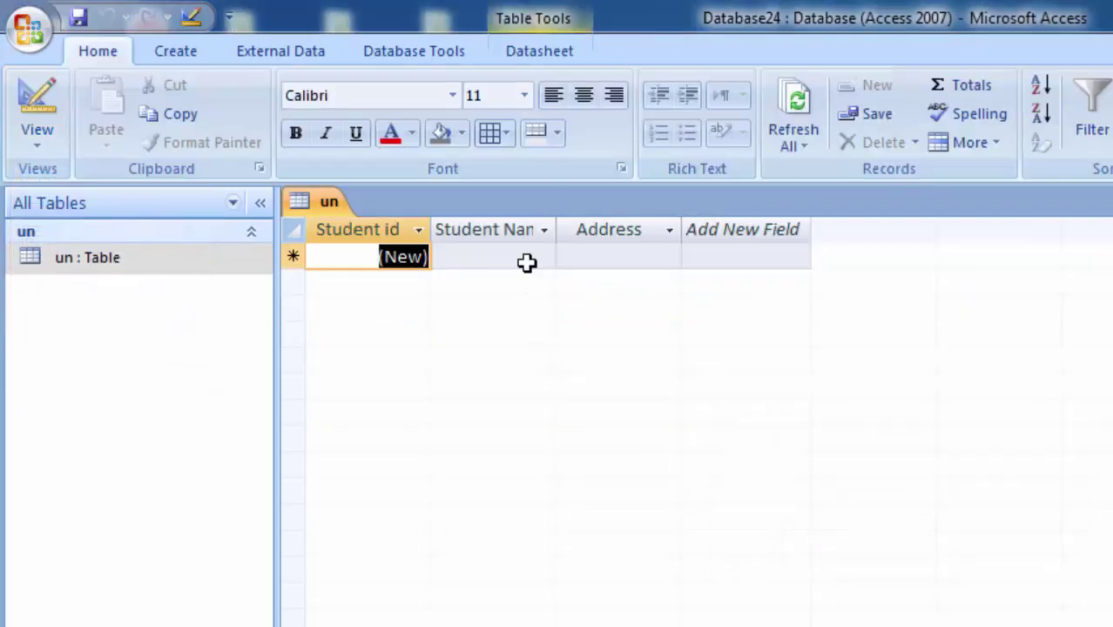
{"action": "double_click", "coordinate": [555, 228]}
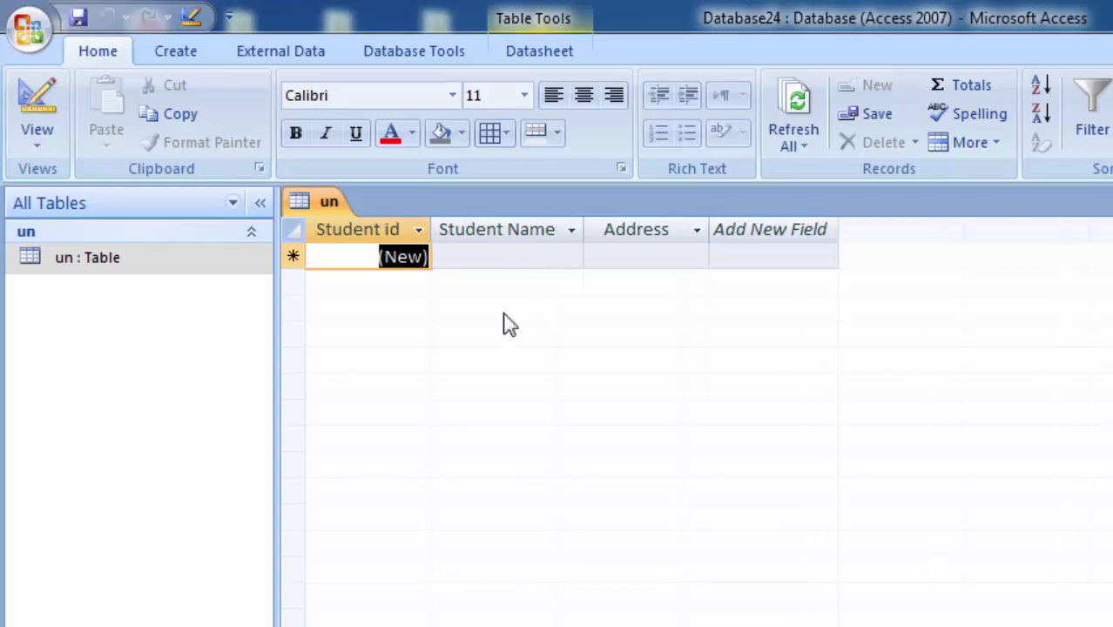
{"action": "left_click", "coordinate": [523, 95]}
{"action": "left_click", "coordinate": [490, 235]}
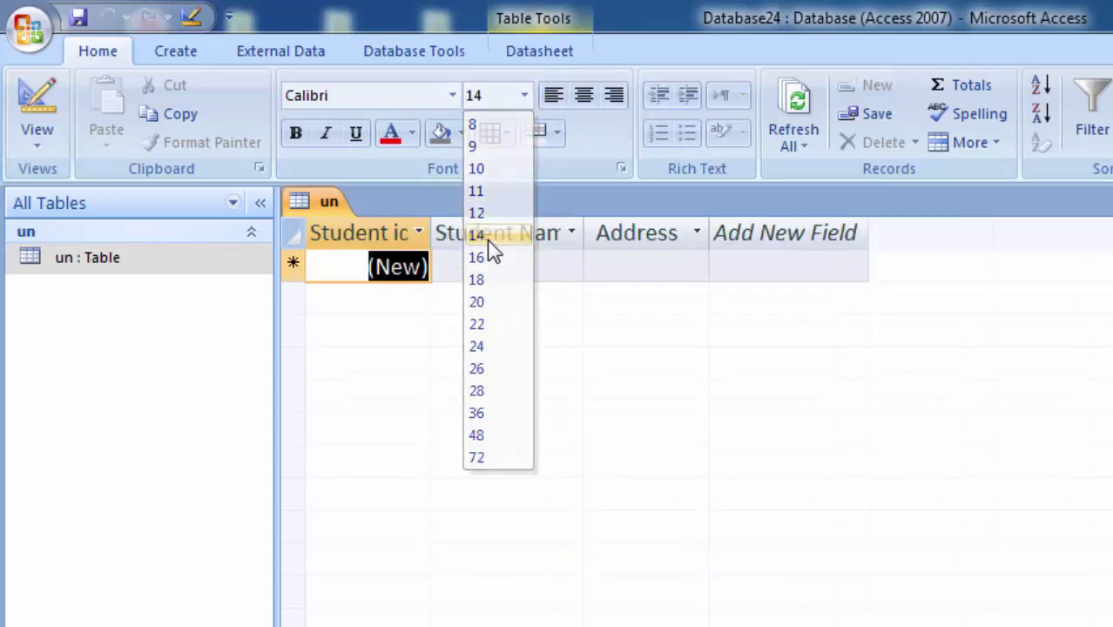
{"action": "double_click", "coordinate": [585, 226]}
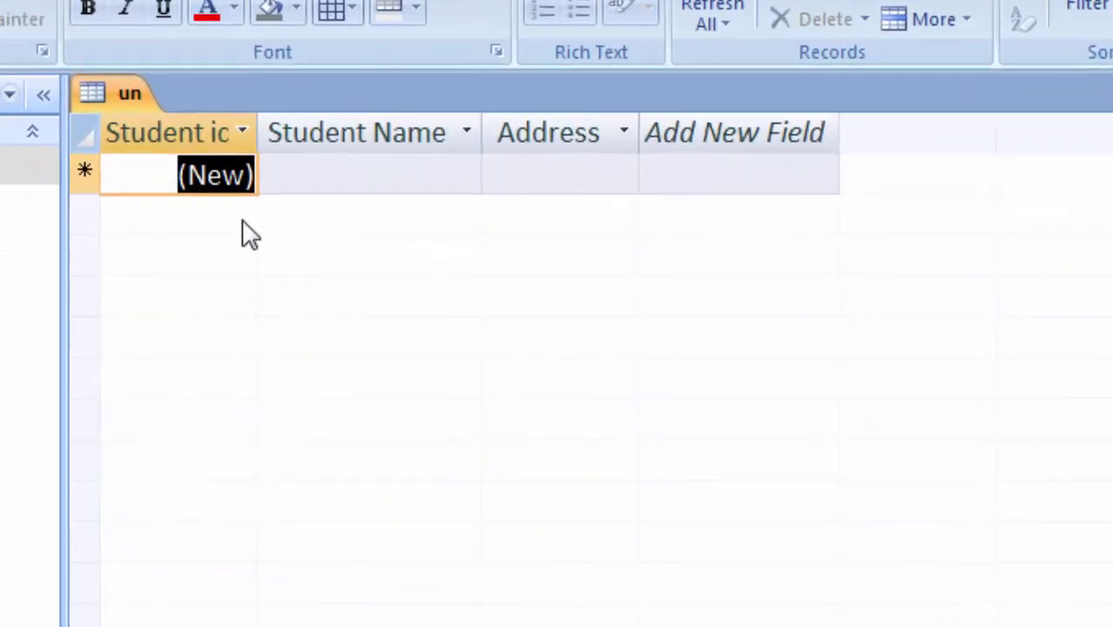
{"action": "double_click", "coordinate": [396, 209]}
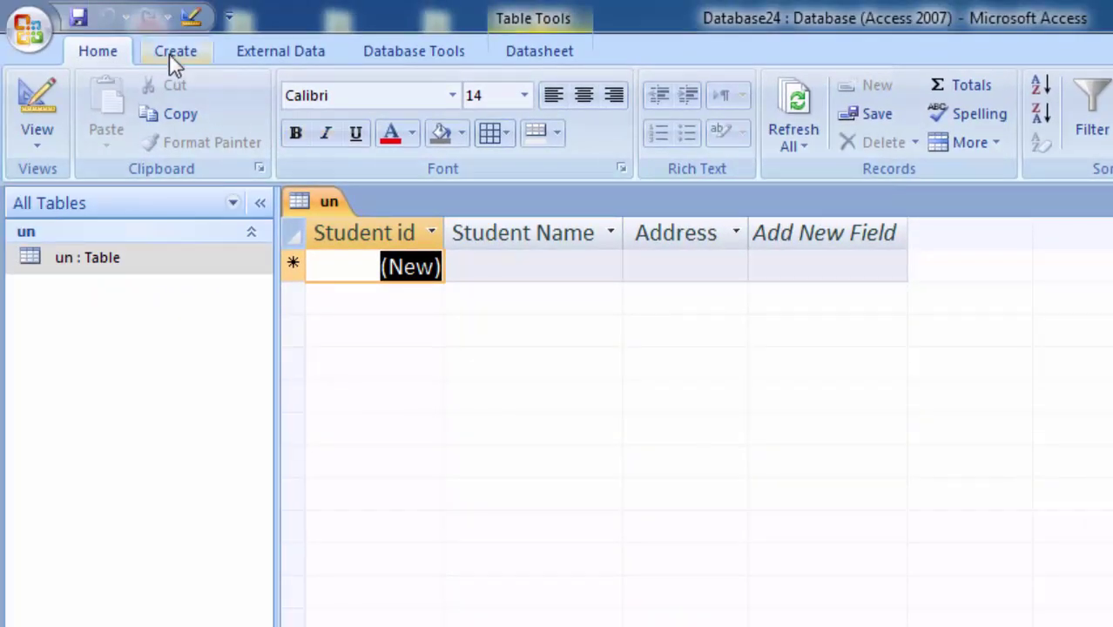
- Look over the More Forms choices on the Create tab, then close the list
{"action": "left_click", "coordinate": [166, 52]}
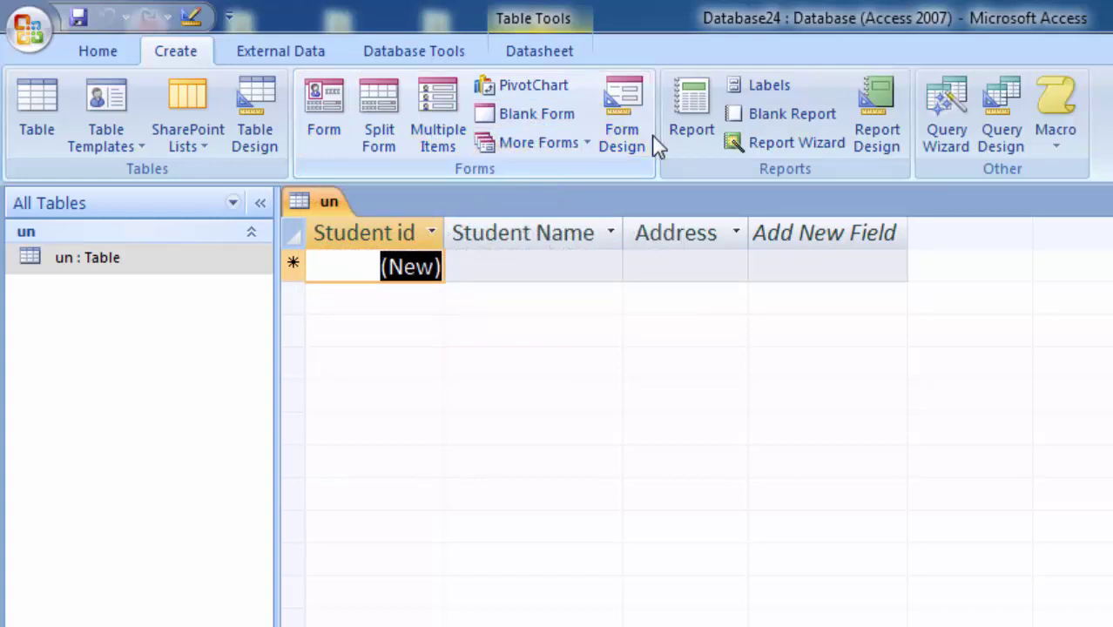
{"action": "left_click", "coordinate": [579, 147]}
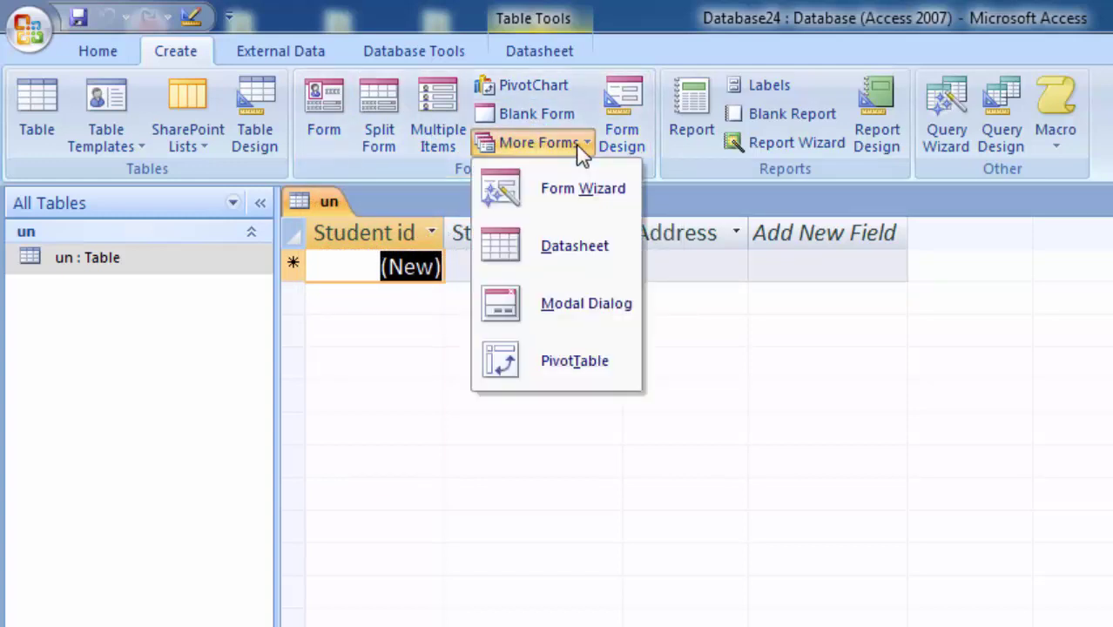
{"action": "left_click", "coordinate": [560, 465]}
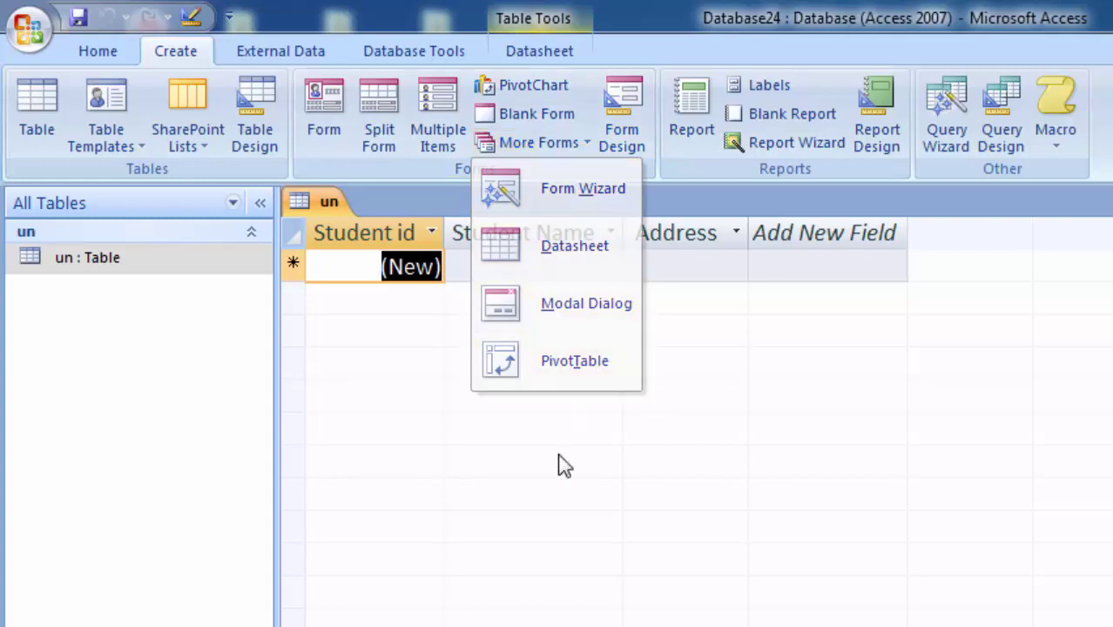
- Create a form from the un table and switch it to Design view
{"action": "left_click", "coordinate": [338, 124]}
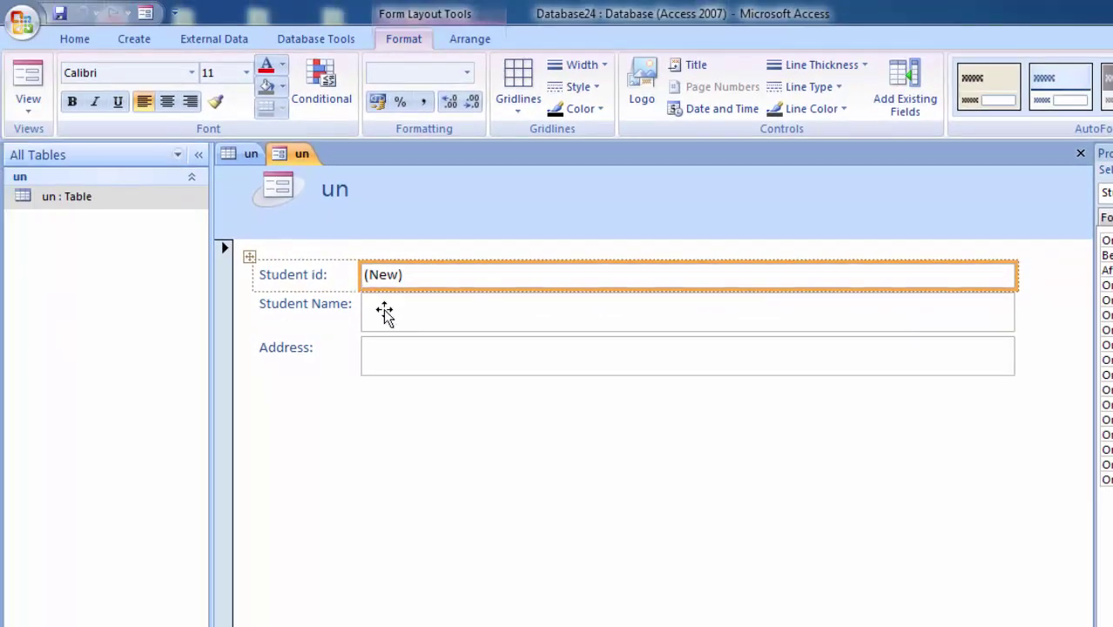
{"action": "left_click", "coordinate": [394, 317]}
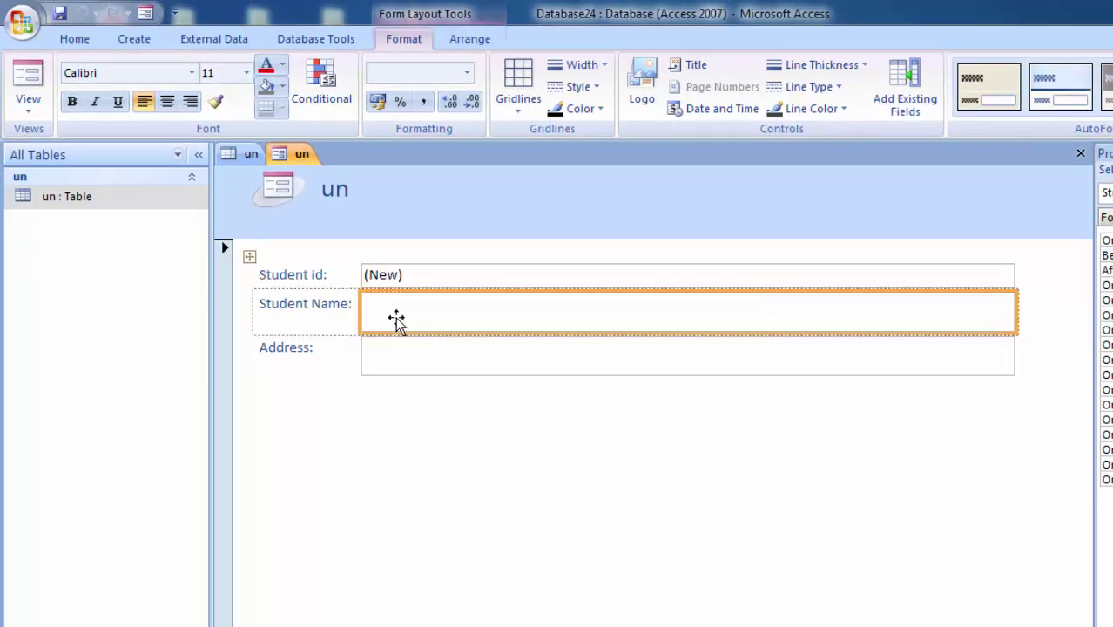
{"action": "left_click", "coordinate": [28, 100]}
{"action": "left_click", "coordinate": [68, 205]}
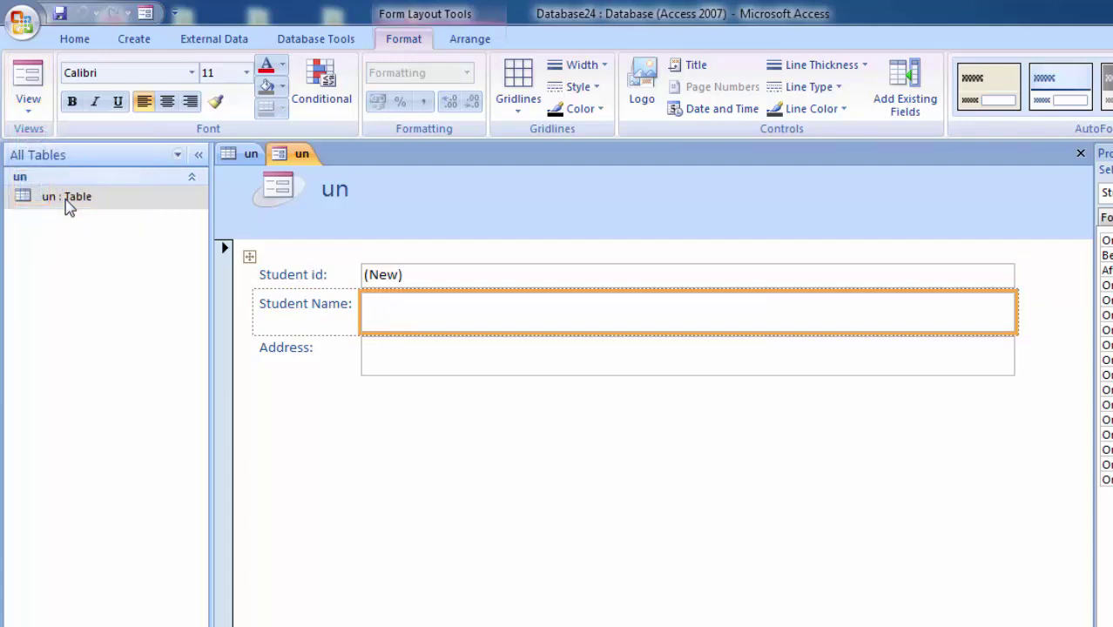
{"action": "left_click", "coordinate": [35, 108]}
{"action": "left_click", "coordinate": [68, 232]}
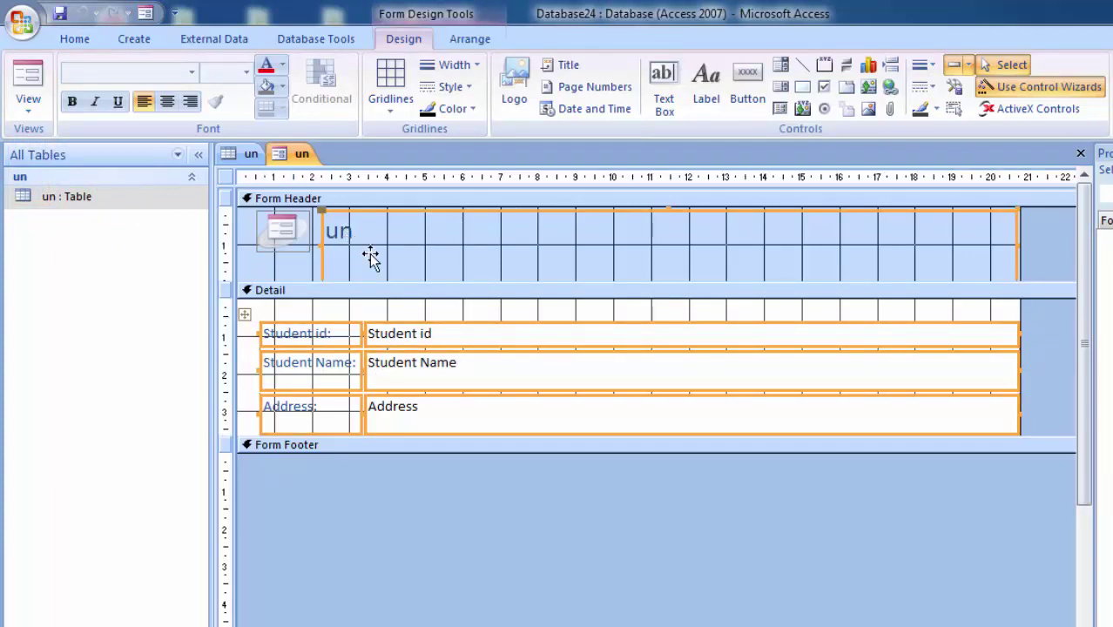
- Retype the form header title from 'un' to 'Student Record'
{"action": "left_click", "coordinate": [347, 233]}
{"action": "left_click", "coordinate": [361, 234]}
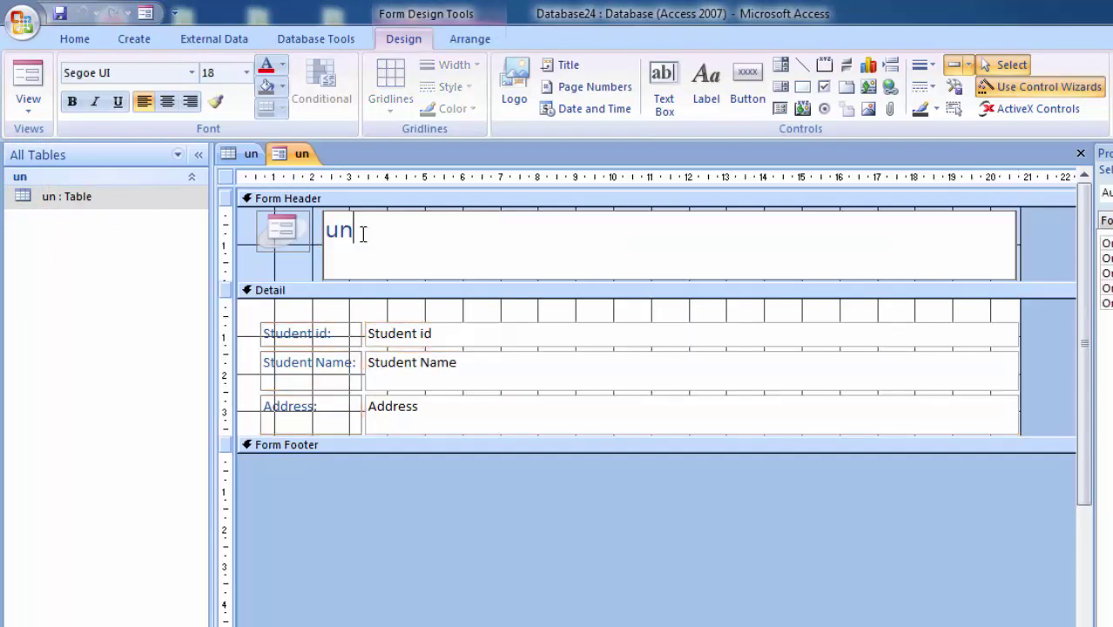
{"action": "key", "text": "BackSpace"}
{"action": "key", "text": "BackSpace"}
{"action": "type", "text": "tud"}
{"action": "type", "text": "ent"}
{"action": "type", "text": " Record"}
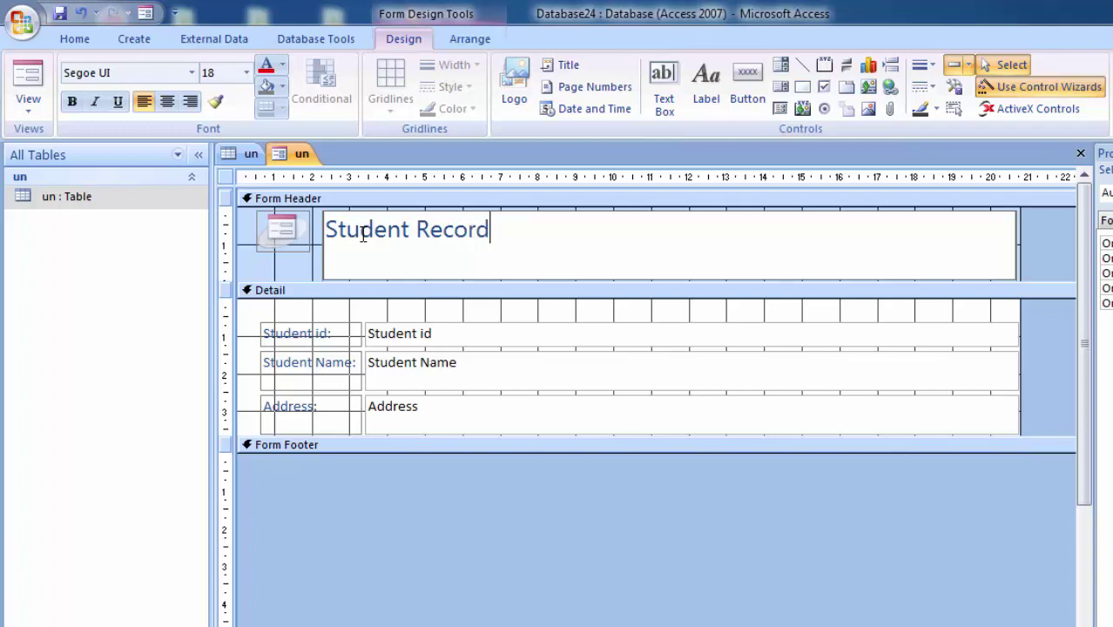
- Fill the Student Record title with green and drag the Form Footer down to enlarge Detail
{"action": "left_click", "coordinate": [518, 564]}
{"action": "left_click", "coordinate": [538, 277]}
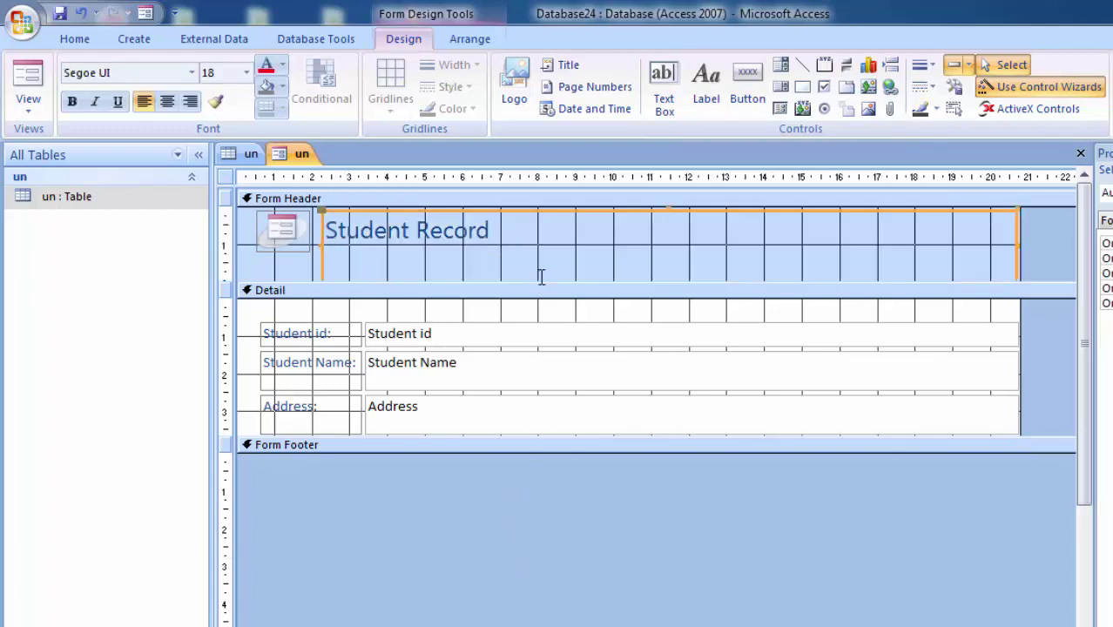
{"action": "left_click", "coordinate": [284, 87]}
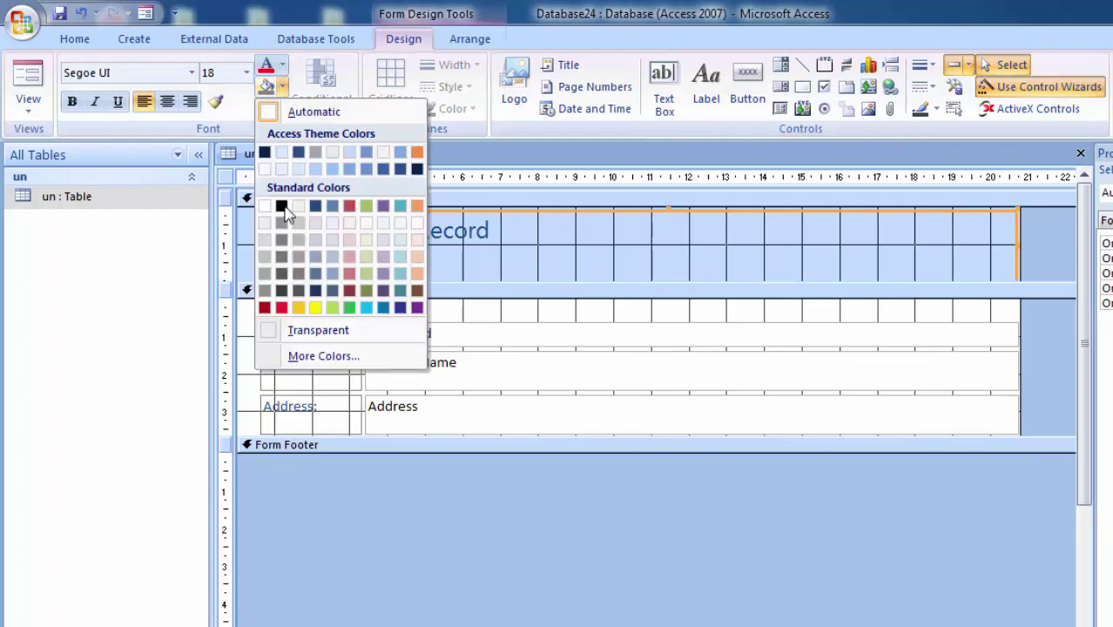
{"action": "left_click", "coordinate": [350, 309]}
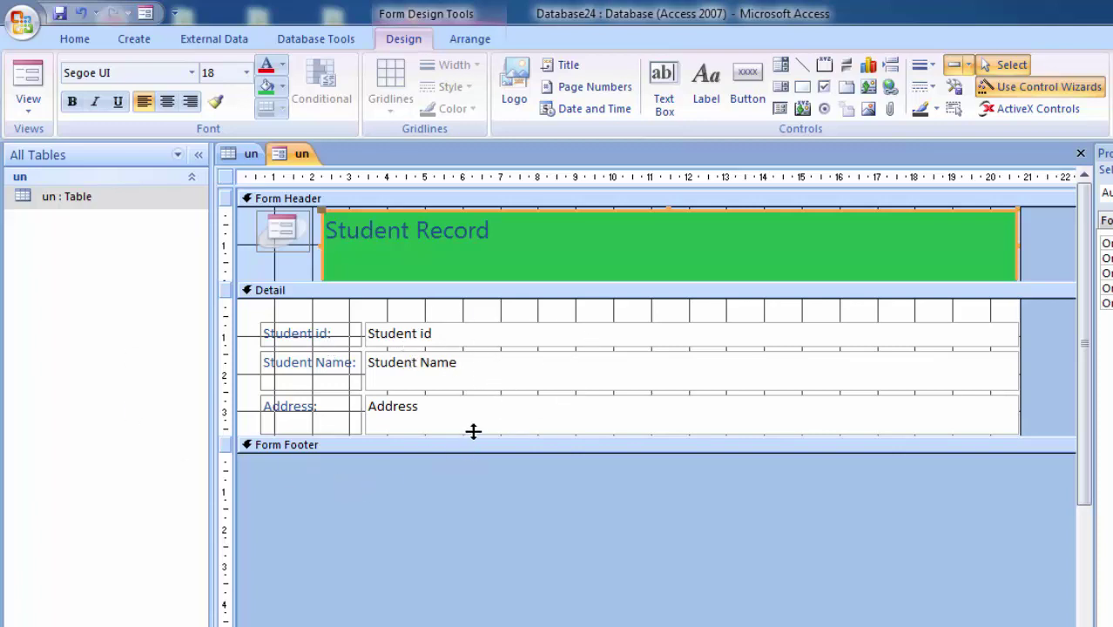
{"action": "left_click_drag", "start_coordinate": [473, 431], "coordinate": [509, 567]}
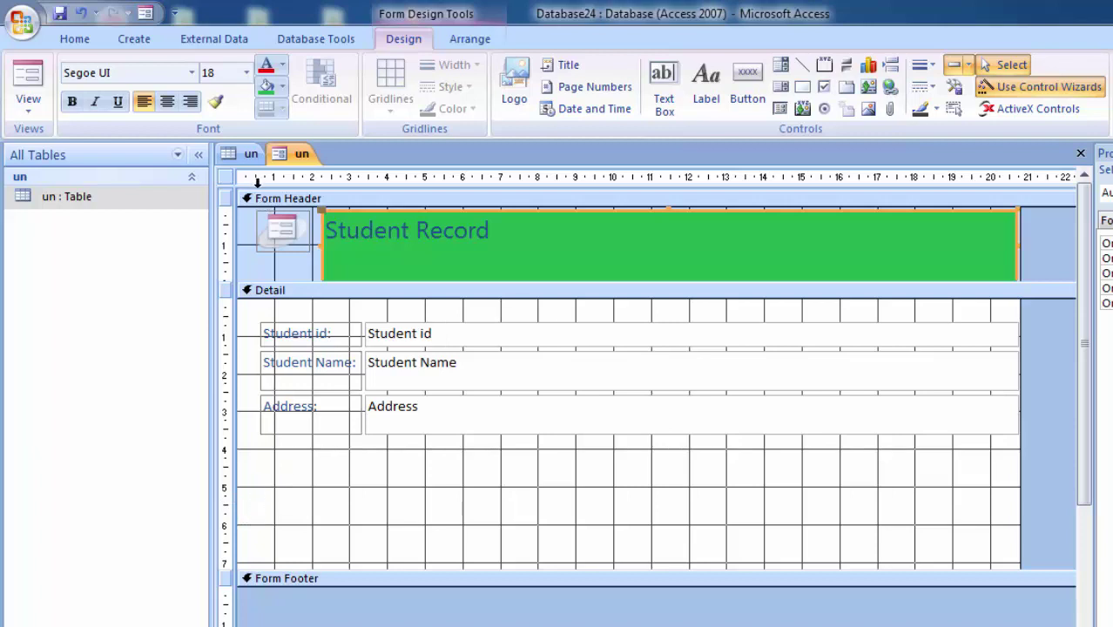
- Switch the form through Layout view into Form view for data entry
{"action": "left_click", "coordinate": [26, 109]}
{"action": "left_click", "coordinate": [74, 187]}
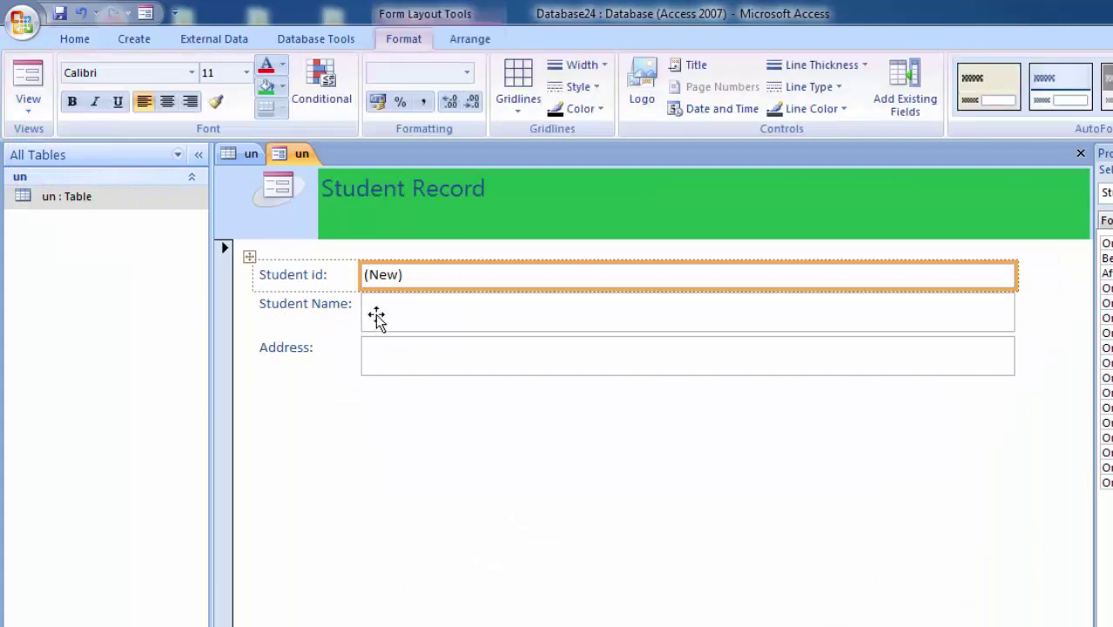
{"action": "left_click", "coordinate": [384, 318]}
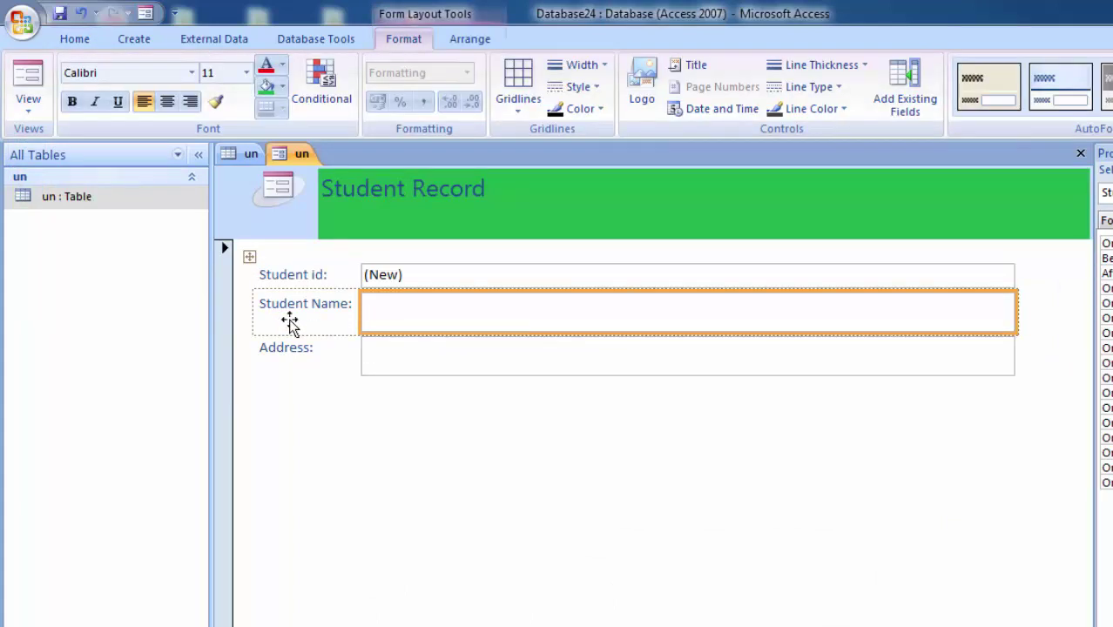
{"action": "left_click", "coordinate": [24, 103]}
{"action": "left_click", "coordinate": [83, 147]}
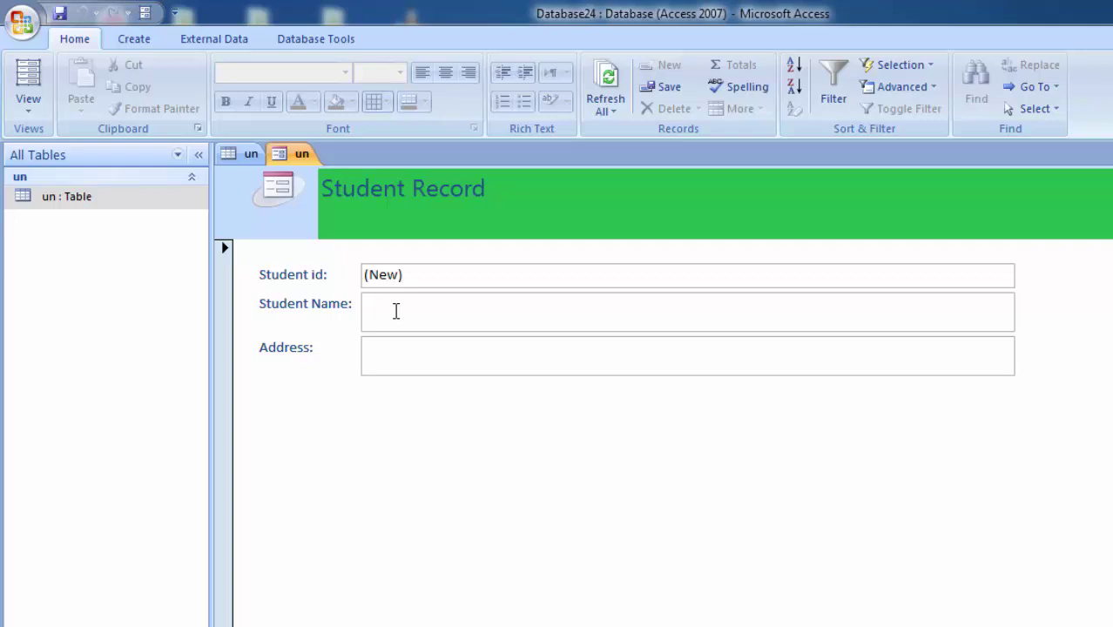
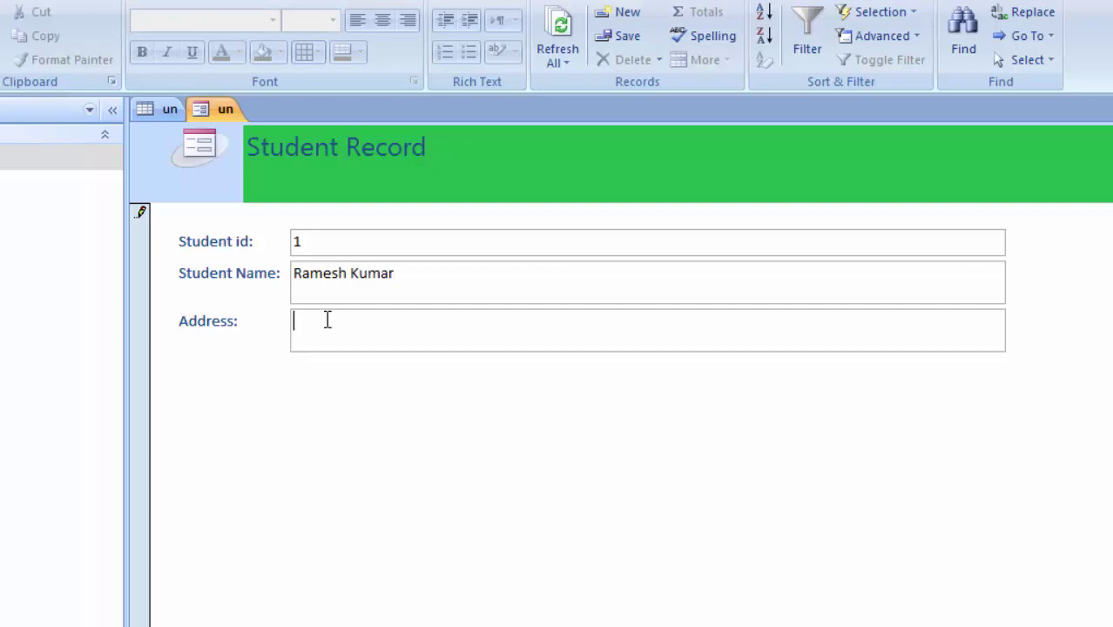
- Enter the first student's name and address as record 1
{"action": "type", "text": "New colo"}
{"action": "type", "text": "ny Deoria"}
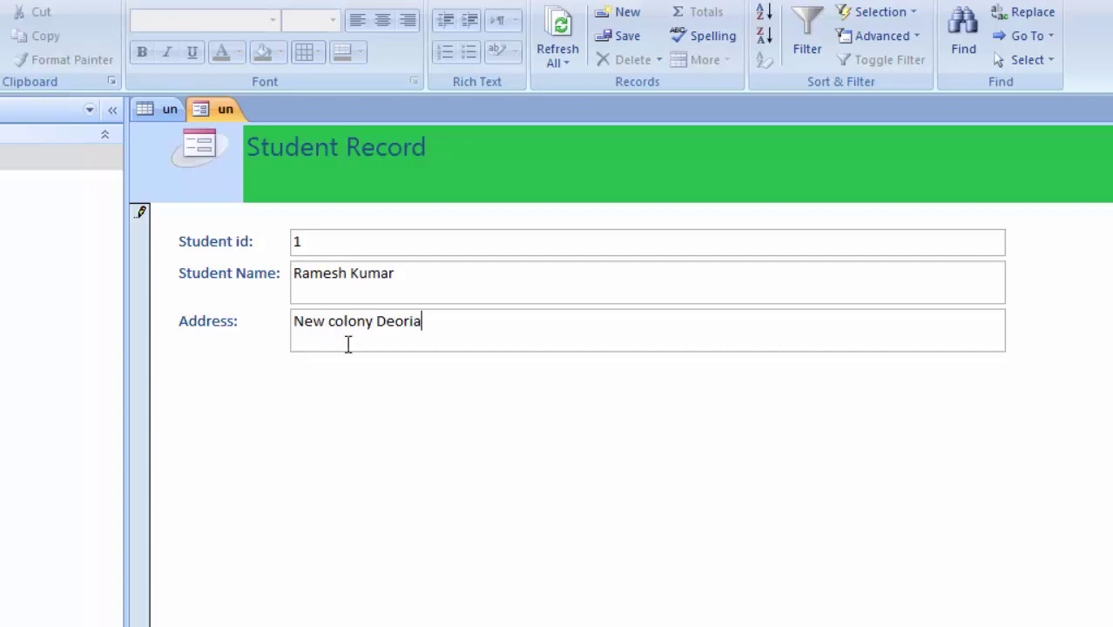
{"action": "left_click", "coordinate": [334, 241]}
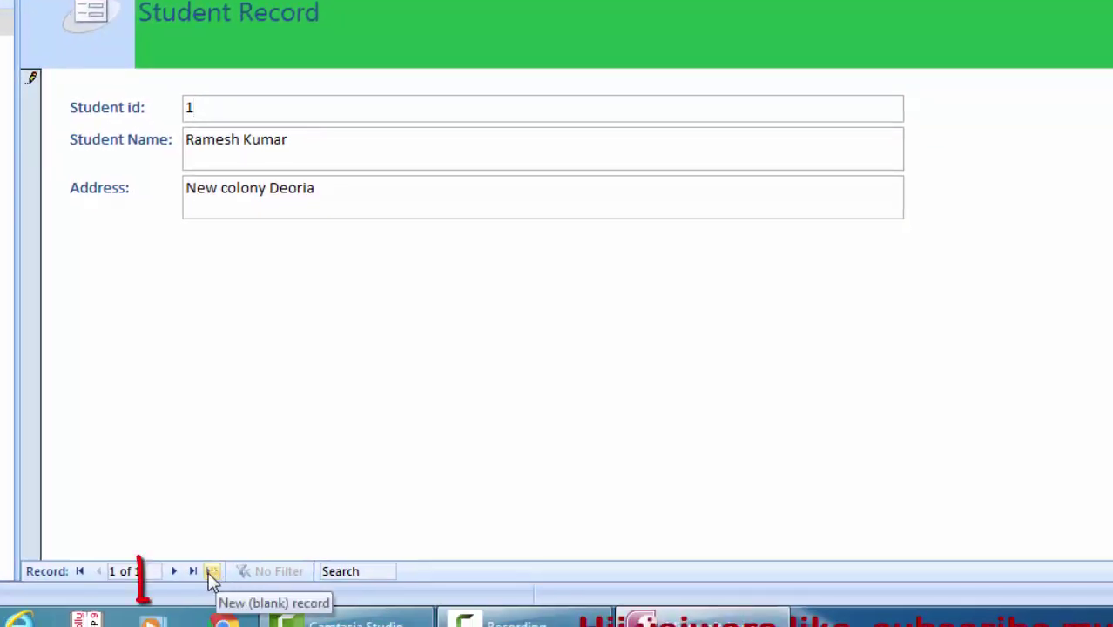
- Add record 2 with a student's name and address, deleting the stray 'c' after Nagar
{"action": "left_click", "coordinate": [213, 573]}
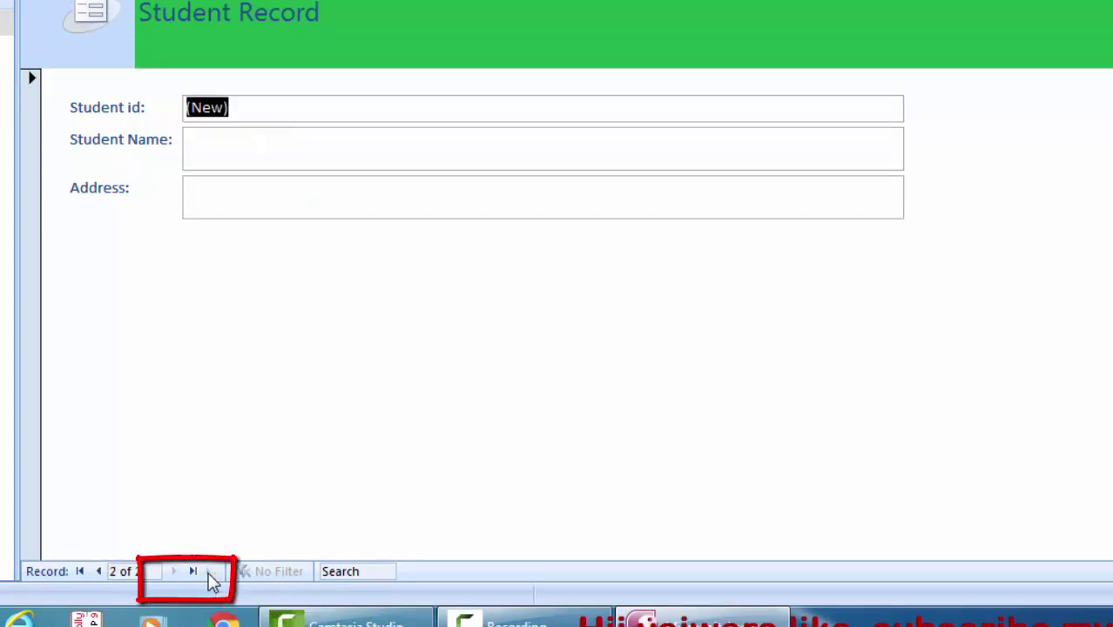
{"action": "left_click", "coordinate": [219, 161]}
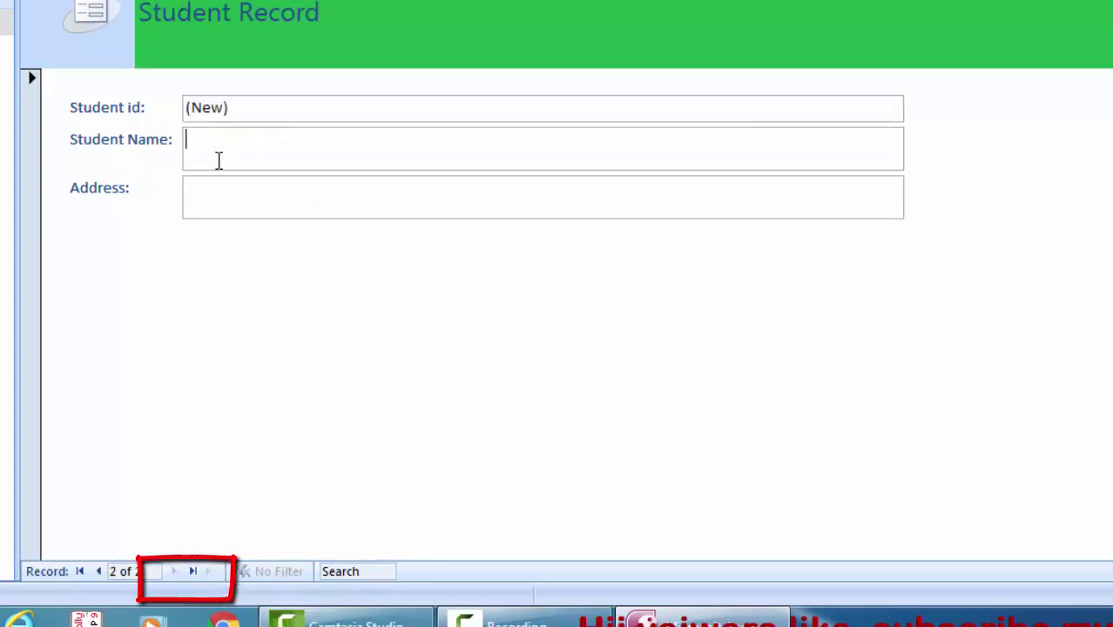
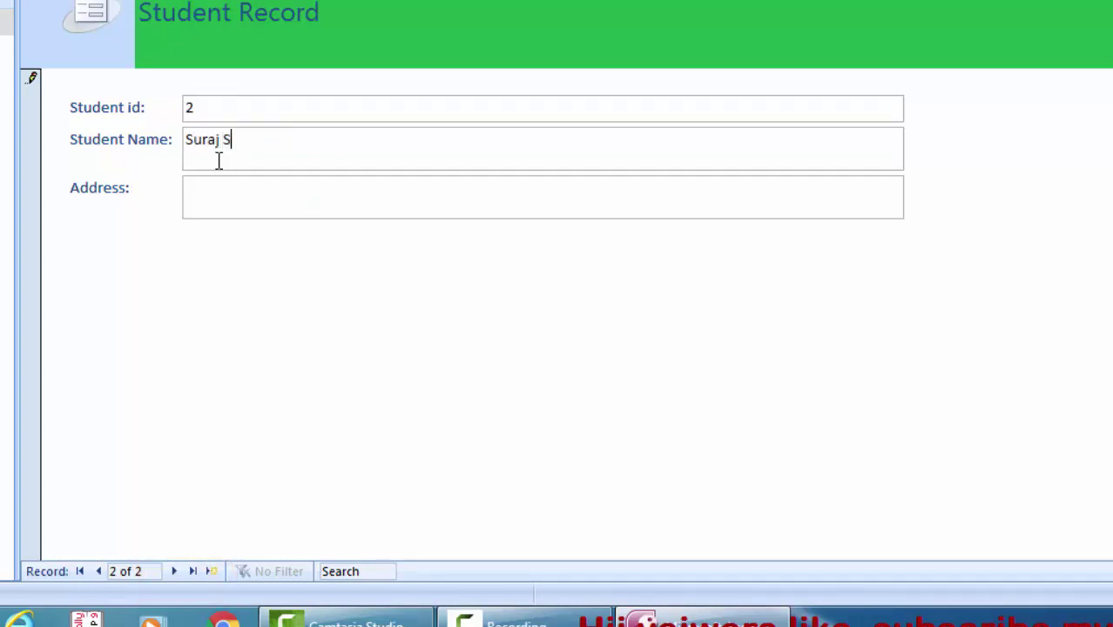
{"action": "type", "text": "R"}
{"action": "type", "text": "ag"}
{"action": "type", "text": "ha"}
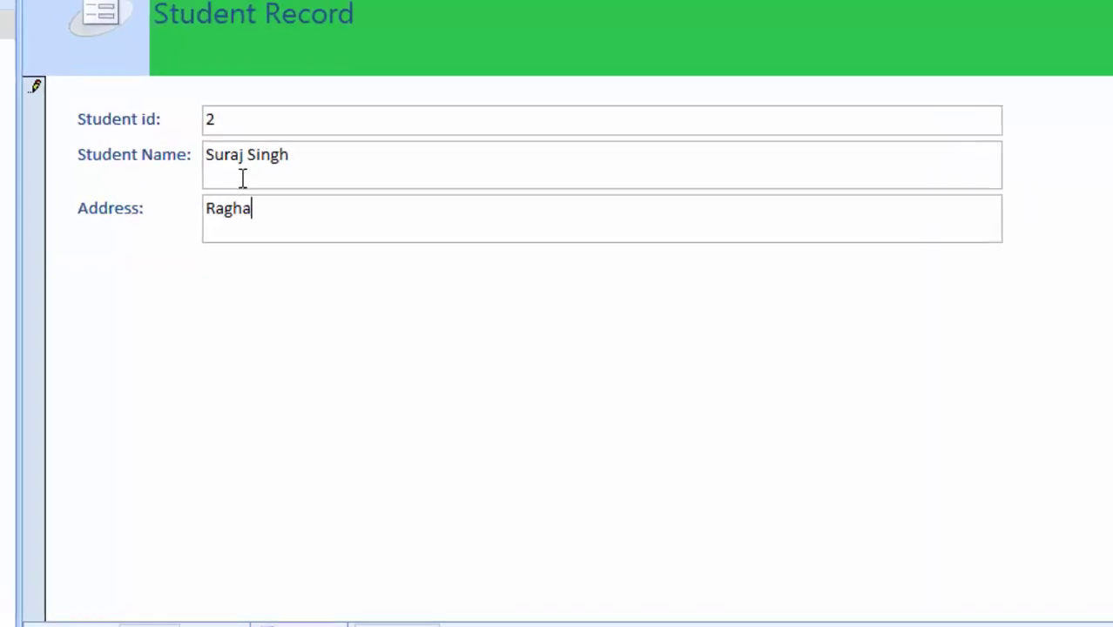
{"action": "type", "text": "v Na"}
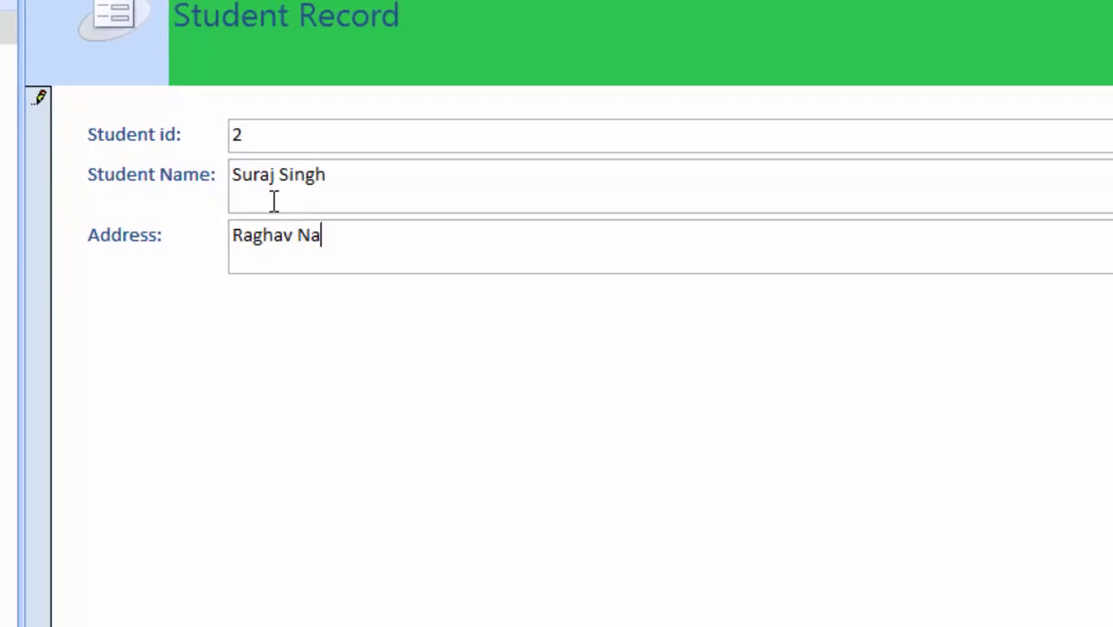
{"action": "type", "text": "garc"}
{"action": "type", "text": "Deoria"}
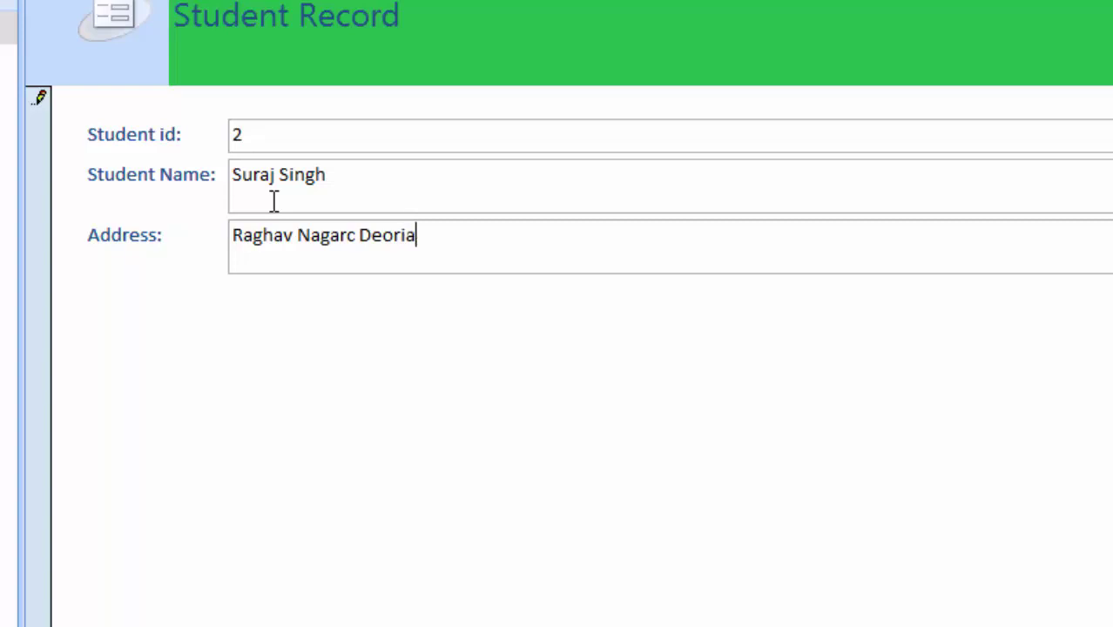
{"action": "left_click", "coordinate": [349, 237]}
{"action": "key", "text": "BackSpace"}
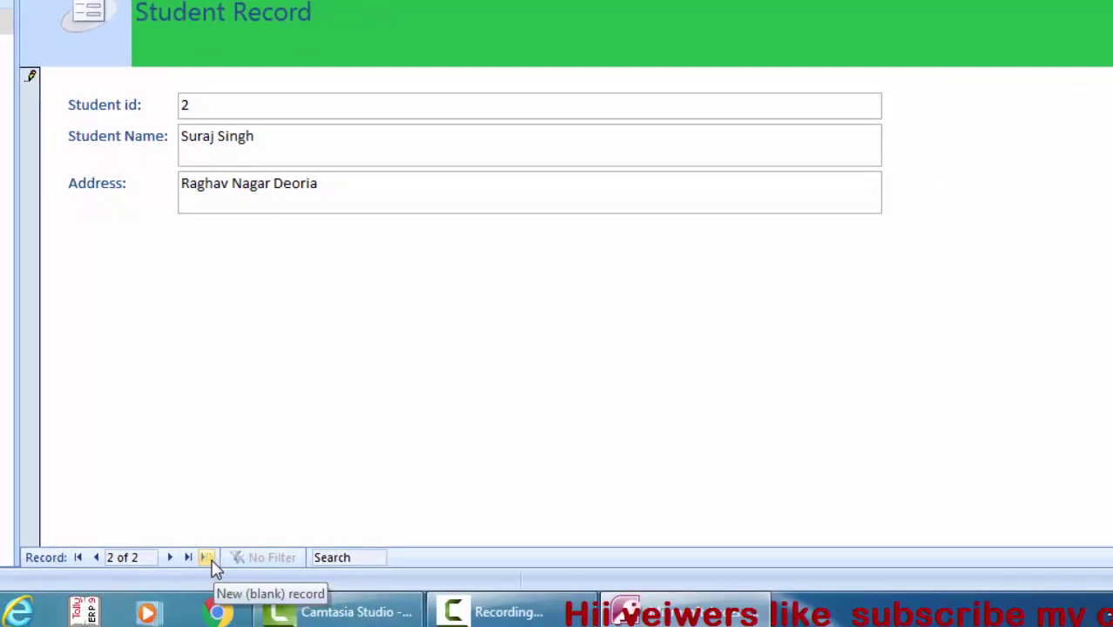
- Add record 3 with the third student's name and address
{"action": "left_click", "coordinate": [210, 558]}
{"action": "left_click", "coordinate": [291, 141]}
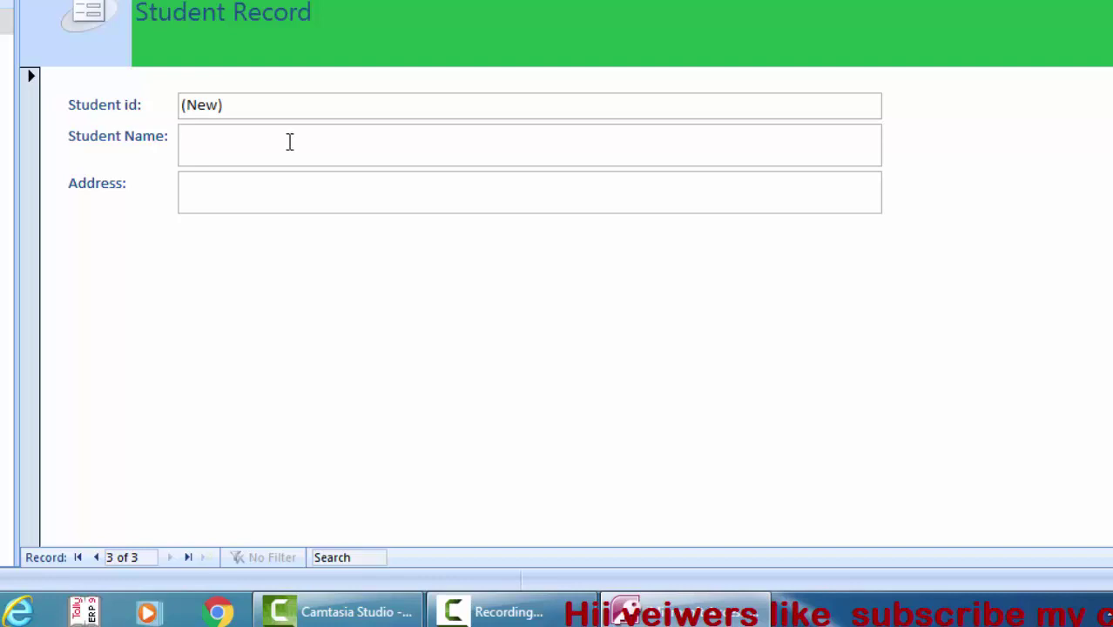
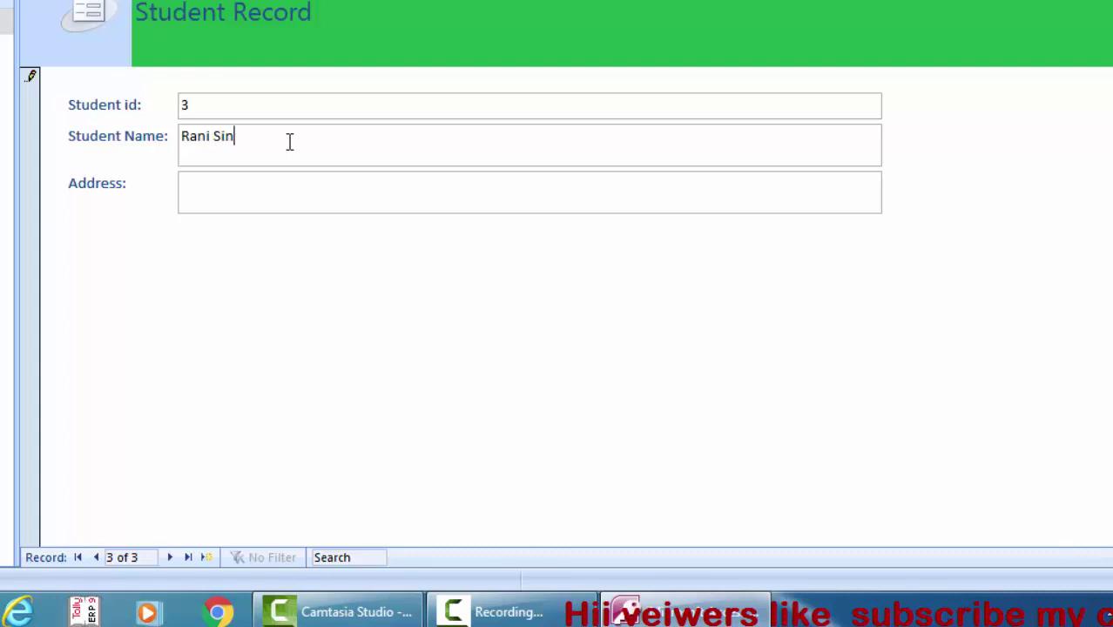
{"action": "left_click", "coordinate": [284, 198]}
{"action": "type", "text": "N"}
{"action": "type", "text": "ew colo"}
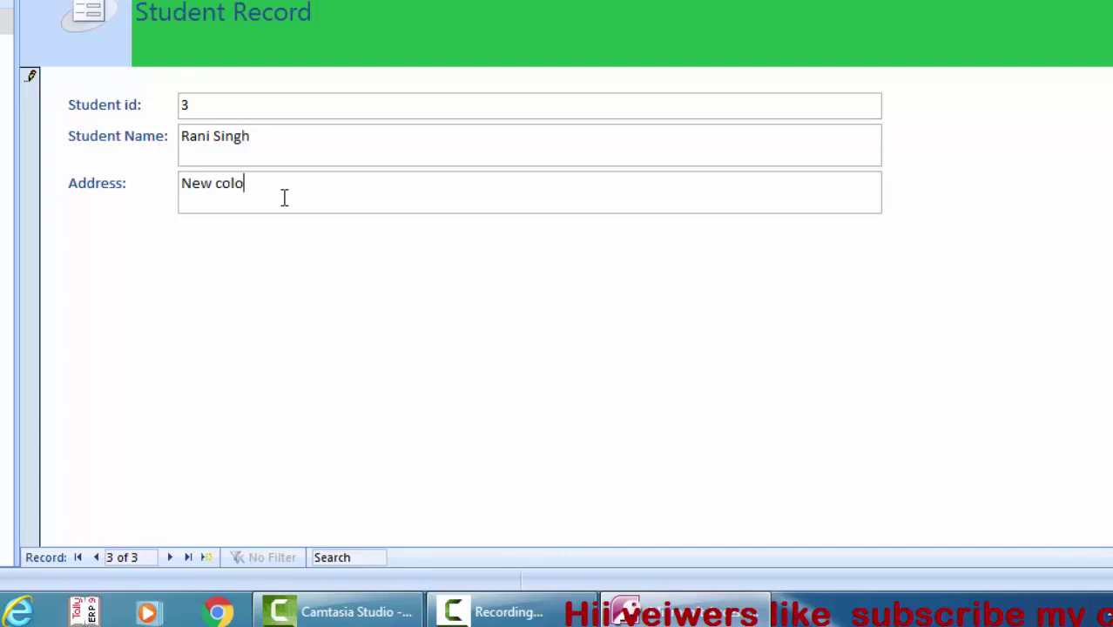
{"action": "type", "text": "ny De"}
{"action": "type", "text": "oria"}
- Start record 4 and type the fourth student's name and the beginning of the address
{"action": "left_click", "coordinate": [209, 559]}
{"action": "left_click", "coordinate": [199, 151]}
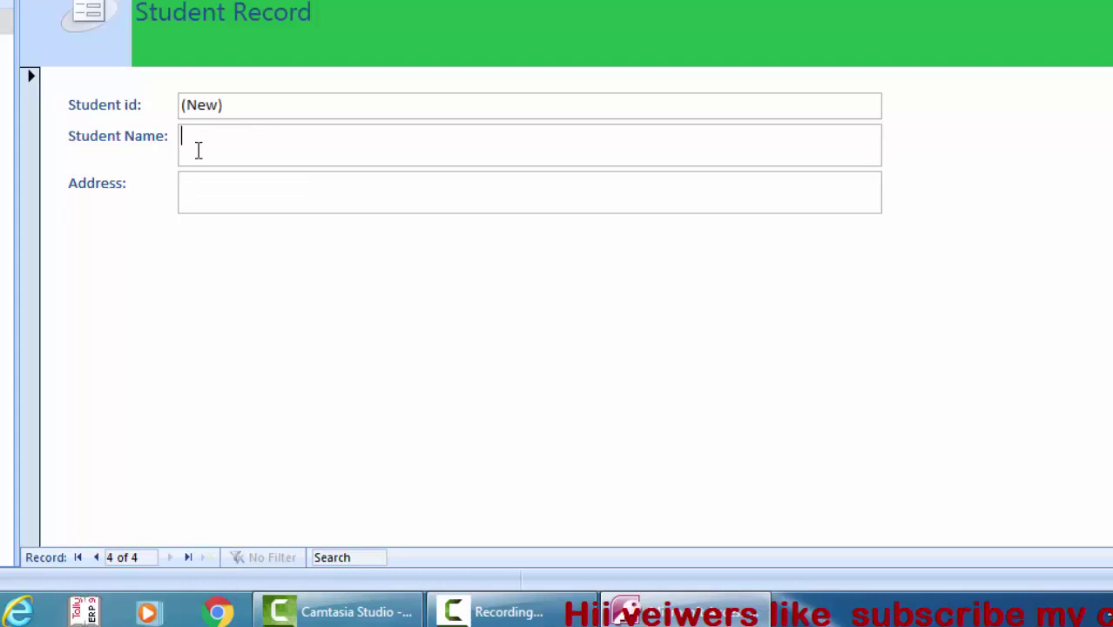
{"action": "type", "text": "Ra"}
{"action": "type", "text": "Ram"}
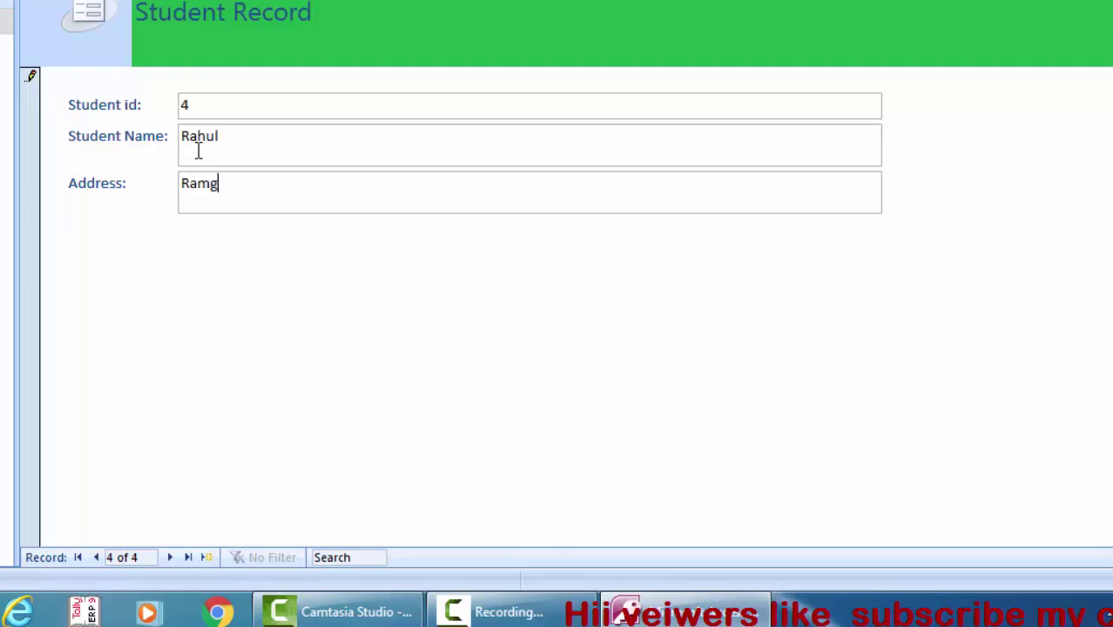
{"action": "type", "text": "m"}
{"action": "type", "text": " deoria"}
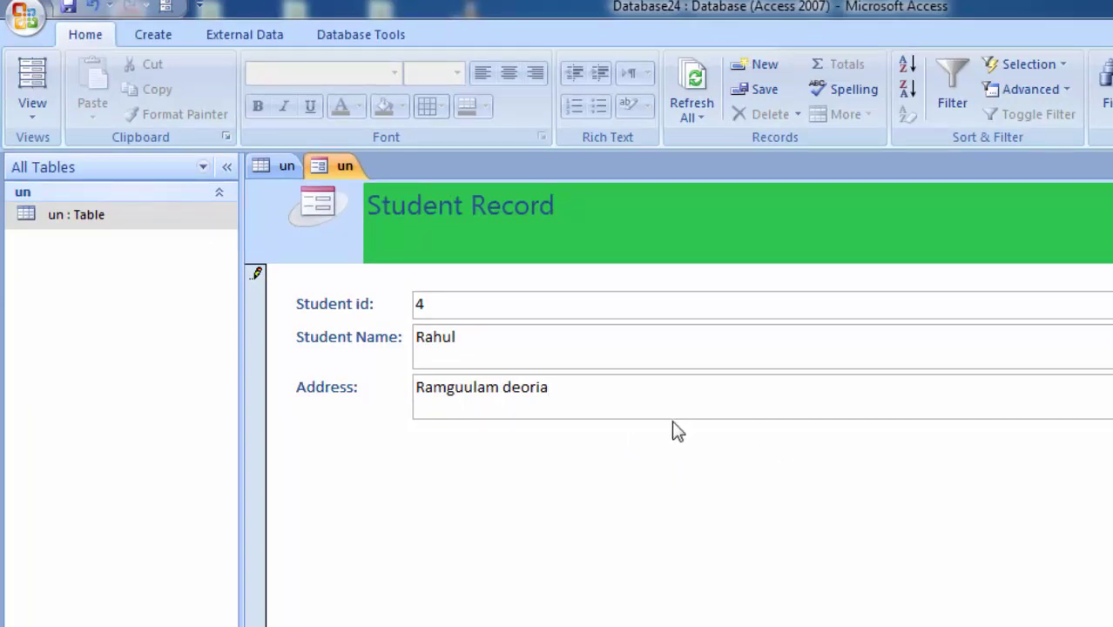
- Switch the student form between Layout View and Design View
{"action": "left_click", "coordinate": [22, 113]}
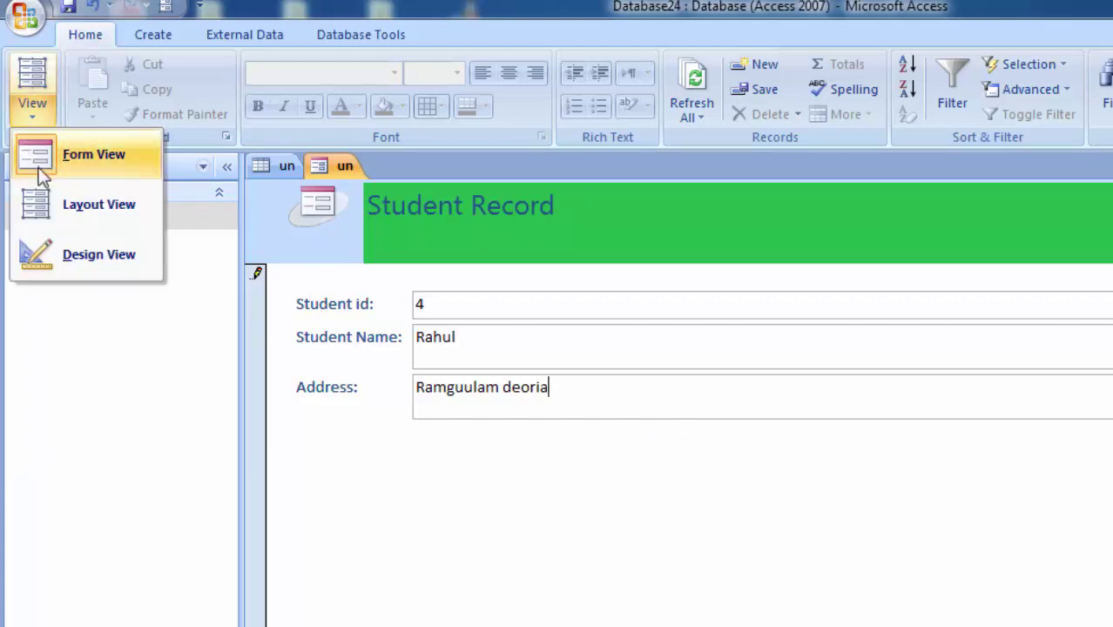
{"action": "left_click", "coordinate": [39, 167]}
{"action": "left_click", "coordinate": [37, 108]}
{"action": "left_click", "coordinate": [69, 209]}
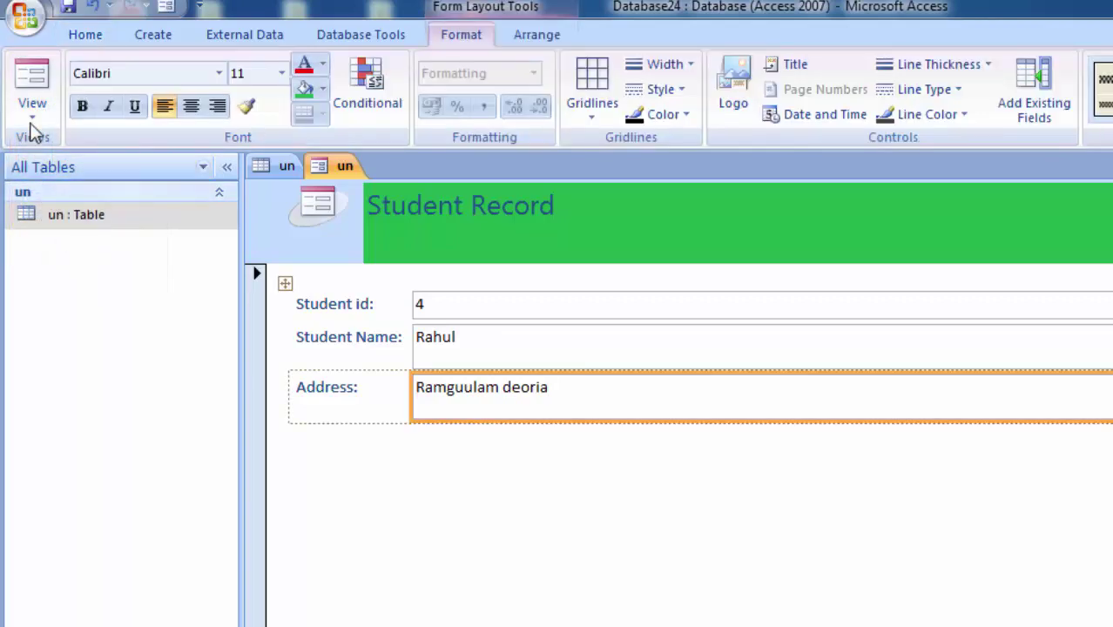
{"action": "left_click", "coordinate": [32, 128]}
{"action": "left_click", "coordinate": [76, 248]}
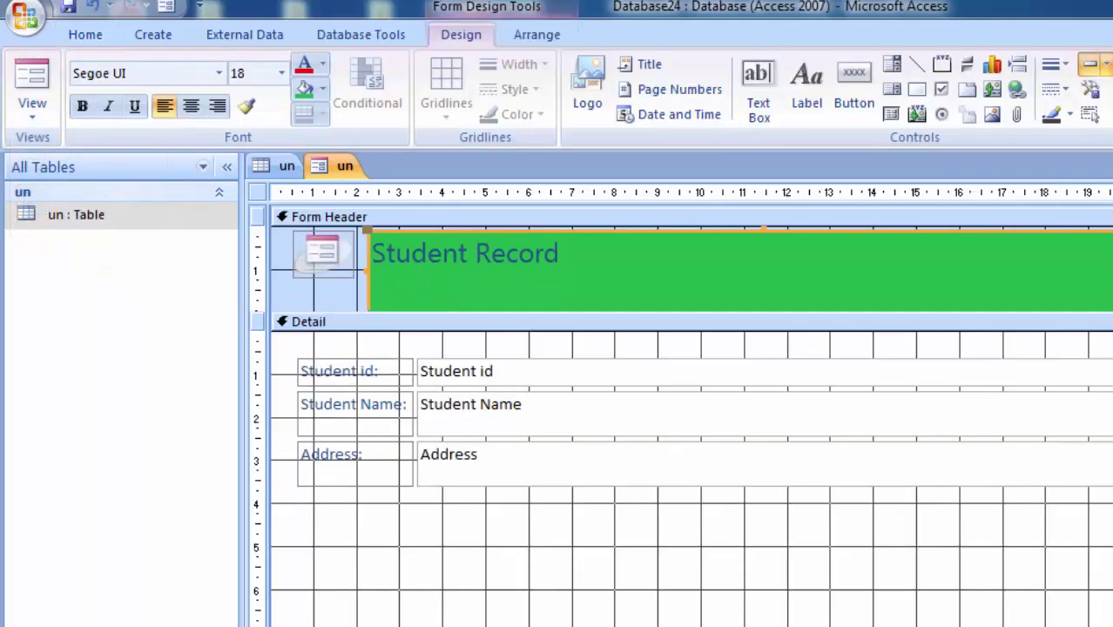
- Create a split form from the student table and autofit its Address column
{"action": "left_click", "coordinate": [153, 36]}
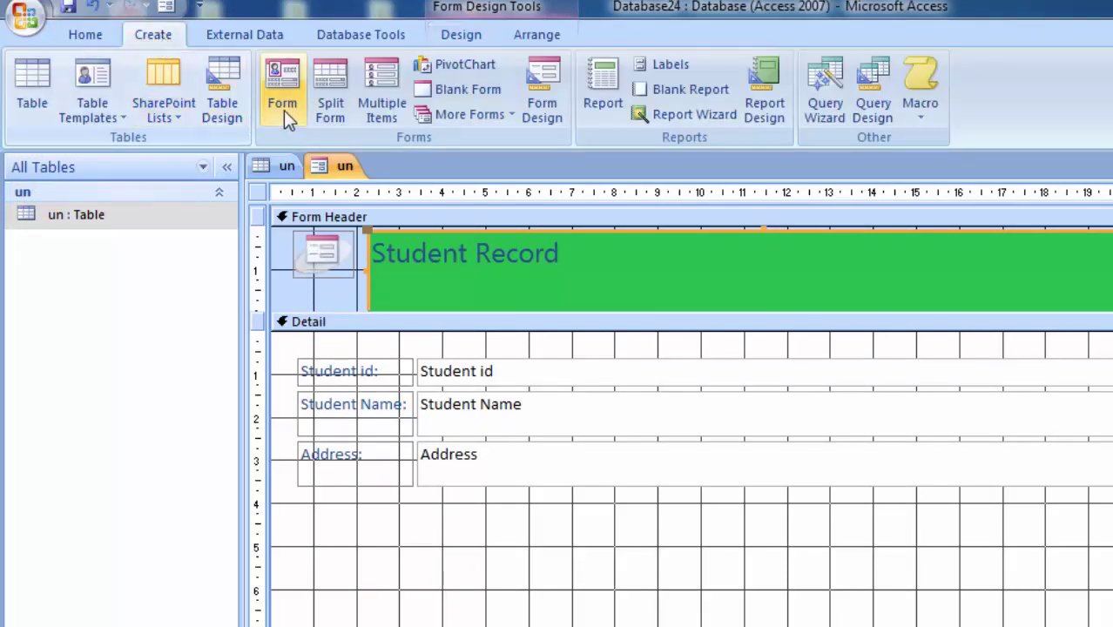
{"action": "left_click", "coordinate": [329, 104]}
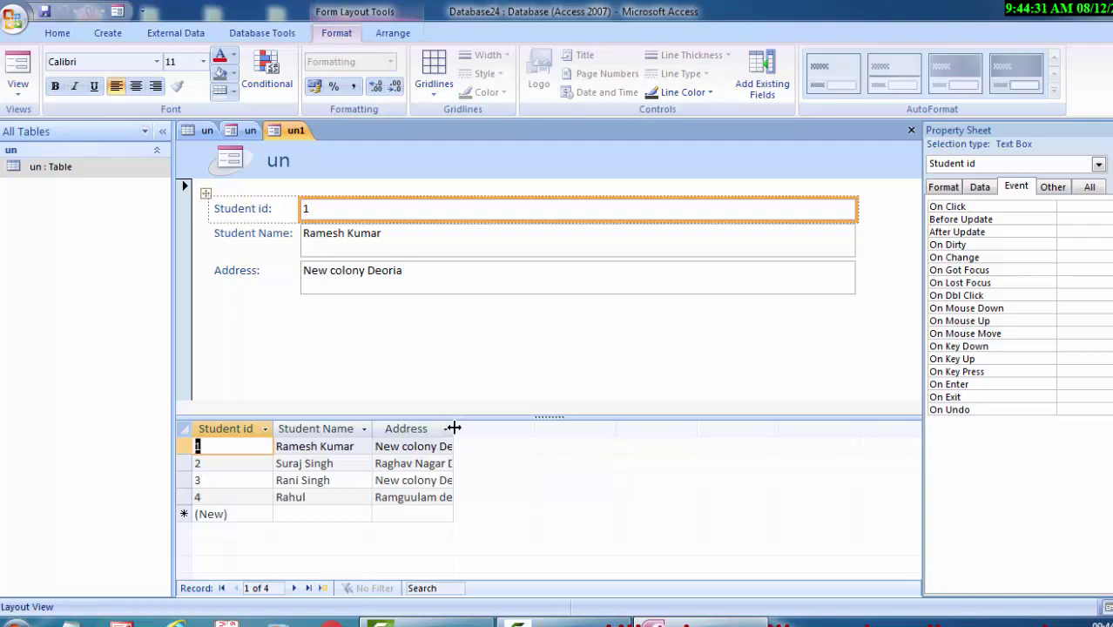
{"action": "double_click", "coordinate": [453, 428]}
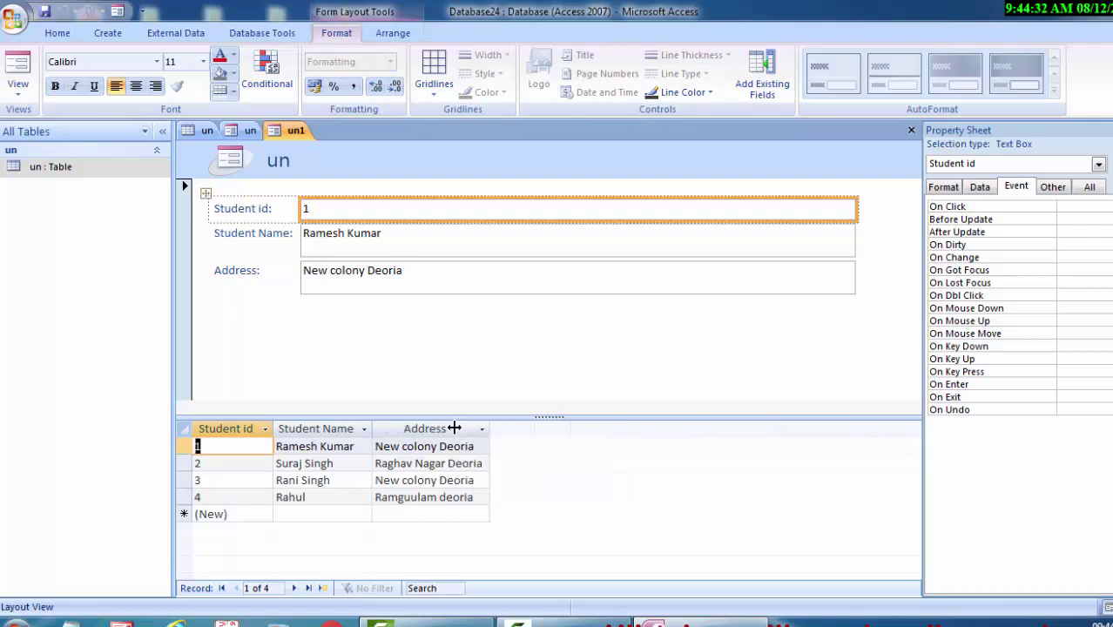
- Give the Student id label an orange background and the Student Name label a yellow one
{"action": "left_click", "coordinate": [253, 235]}
{"action": "left_click", "coordinate": [251, 270]}
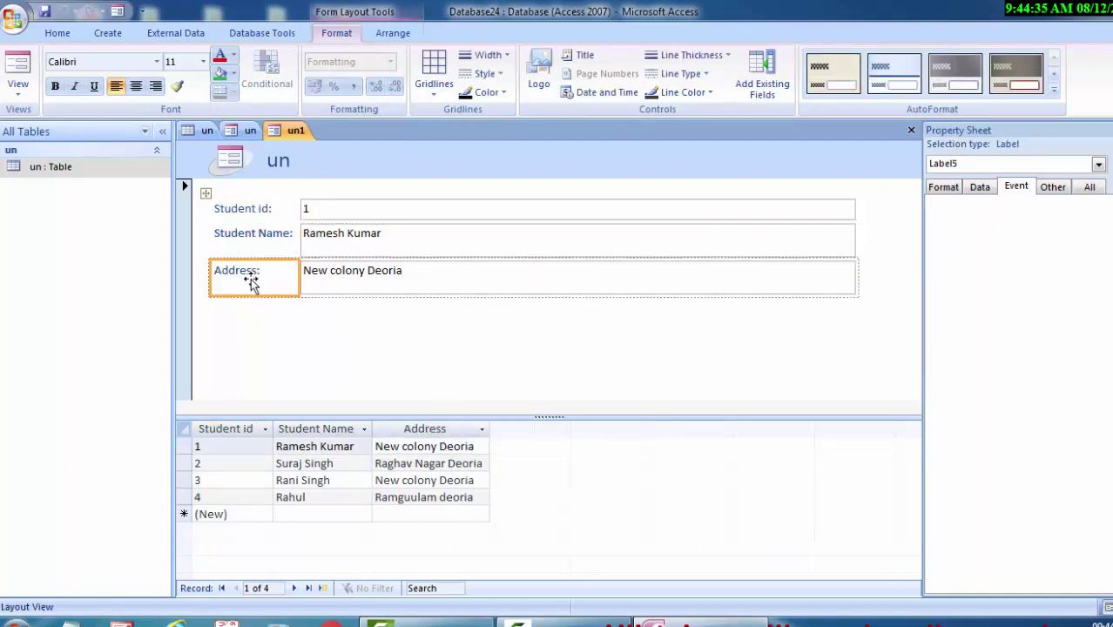
{"action": "left_click", "coordinate": [242, 212]}
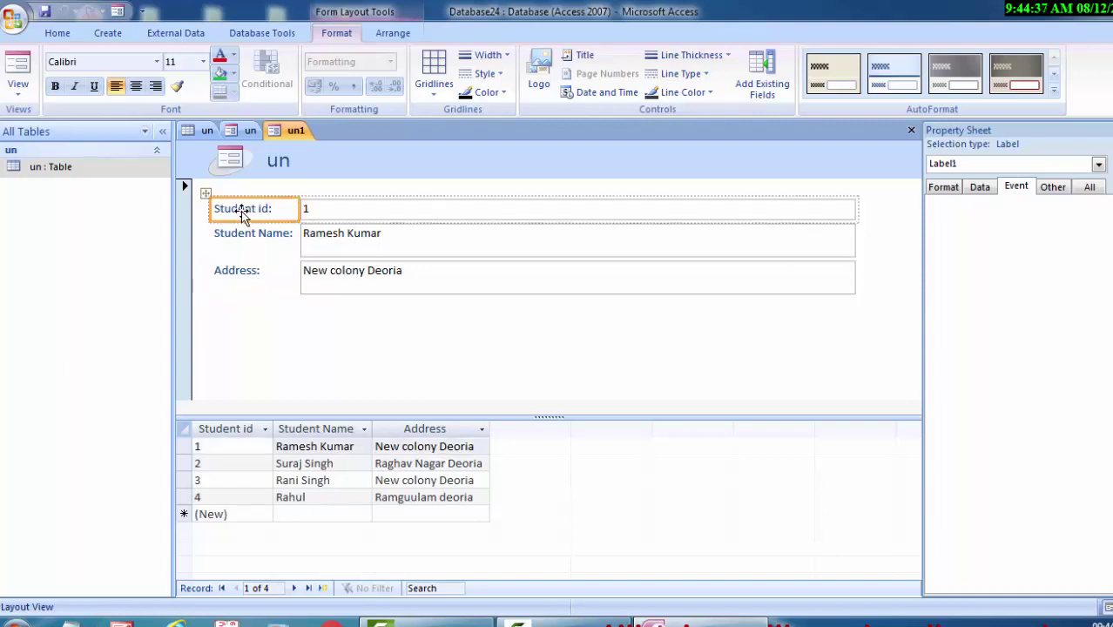
{"action": "left_click", "coordinate": [233, 75]}
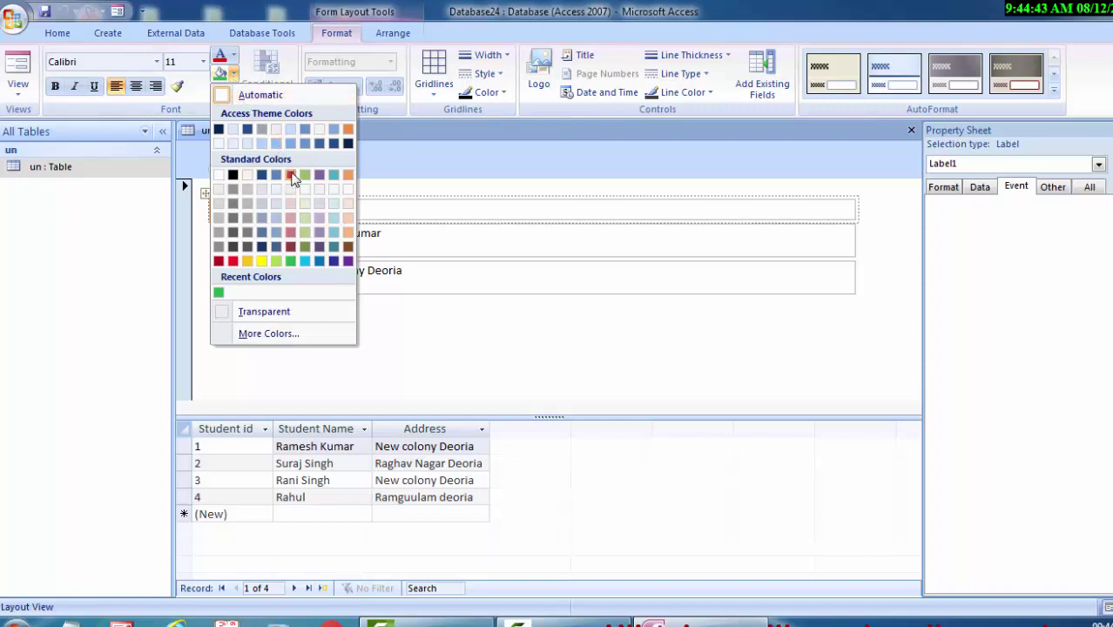
{"action": "left_click", "coordinate": [348, 174]}
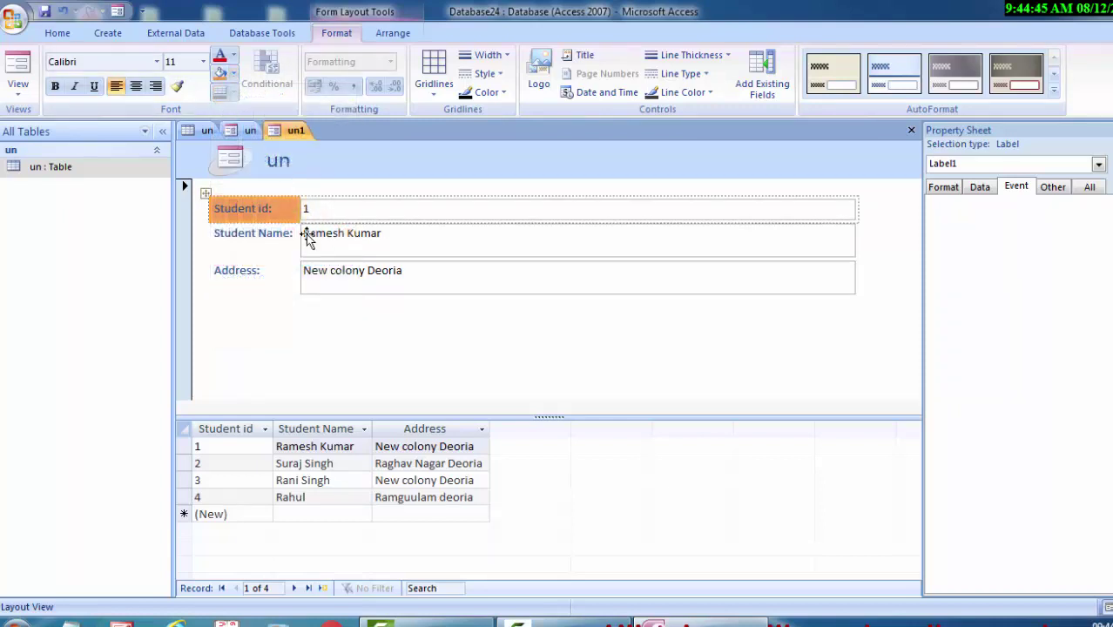
{"action": "left_click", "coordinate": [252, 231]}
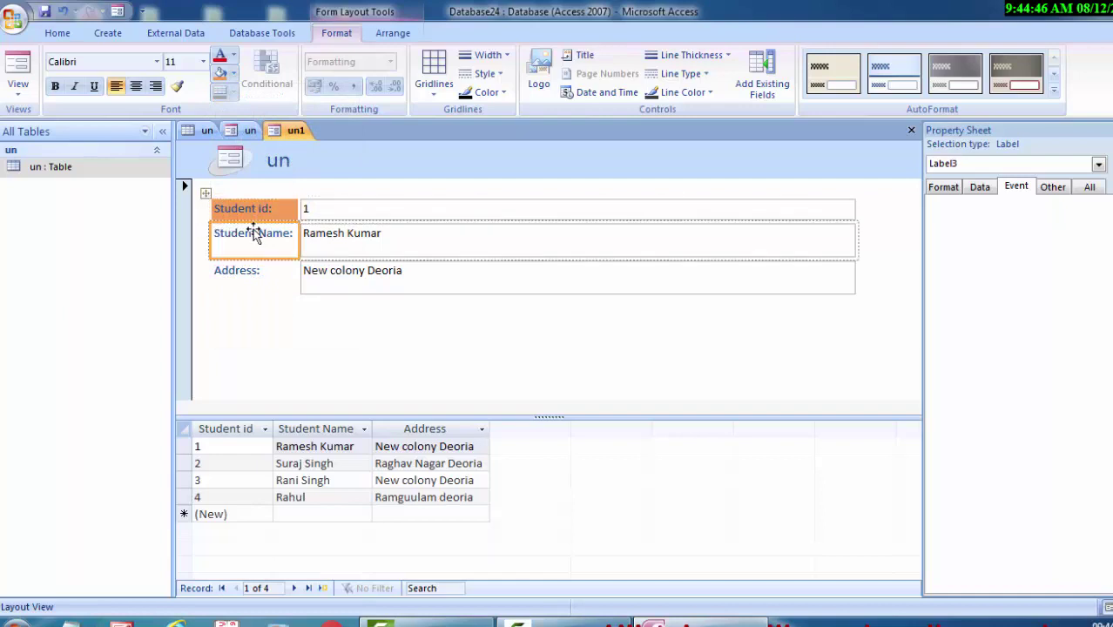
{"action": "left_click", "coordinate": [239, 77]}
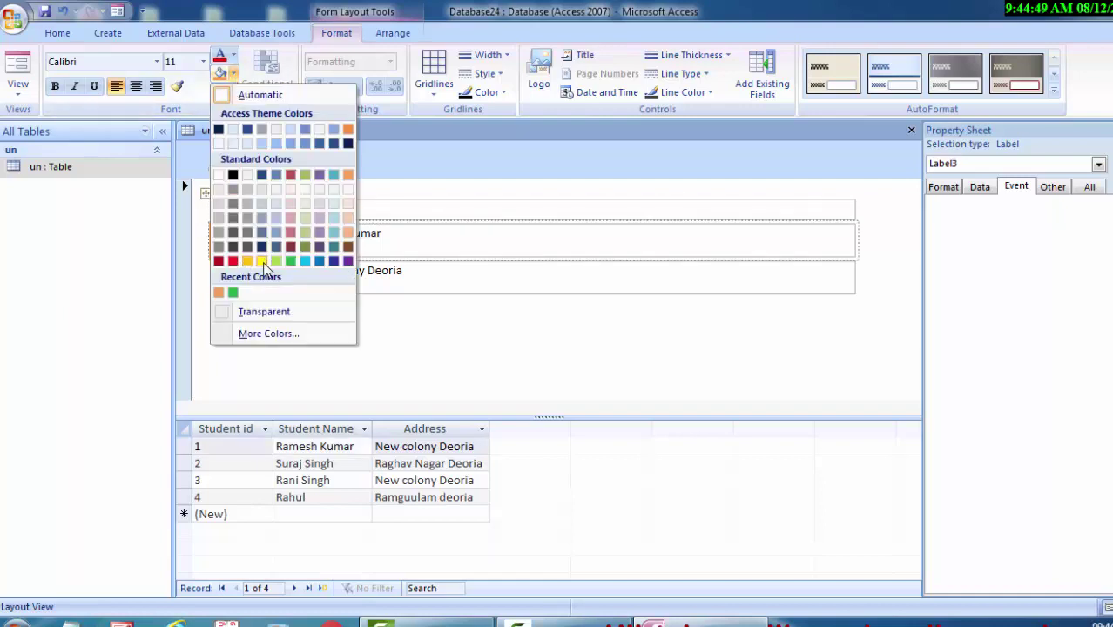
{"action": "left_click", "coordinate": [265, 261]}
- Give the Address label a purple background and red text
{"action": "left_click", "coordinate": [246, 271]}
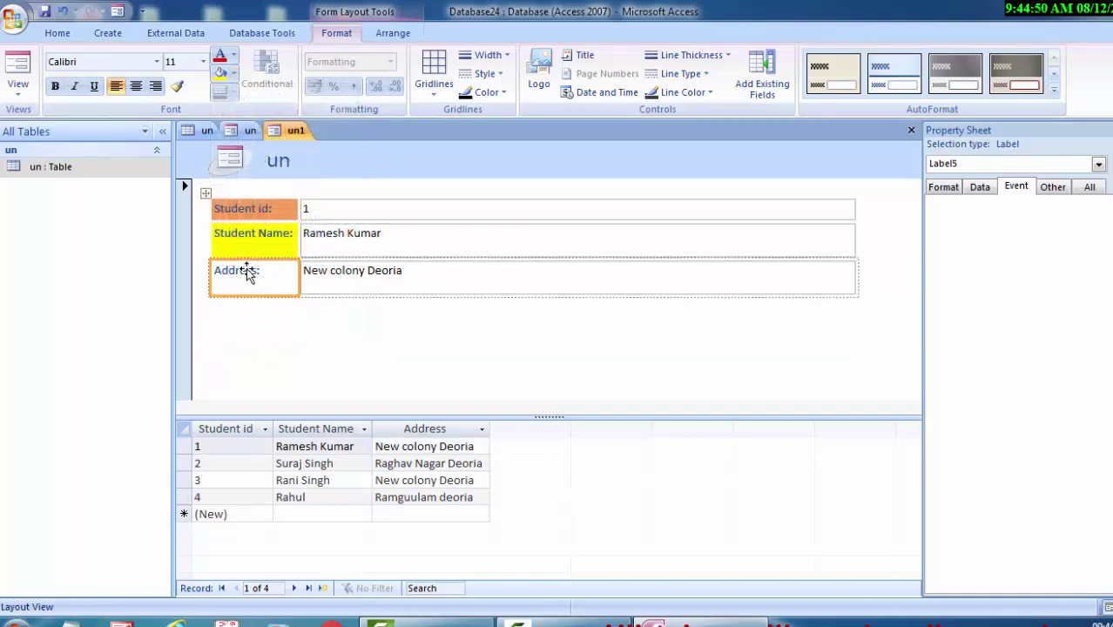
{"action": "left_click", "coordinate": [235, 75]}
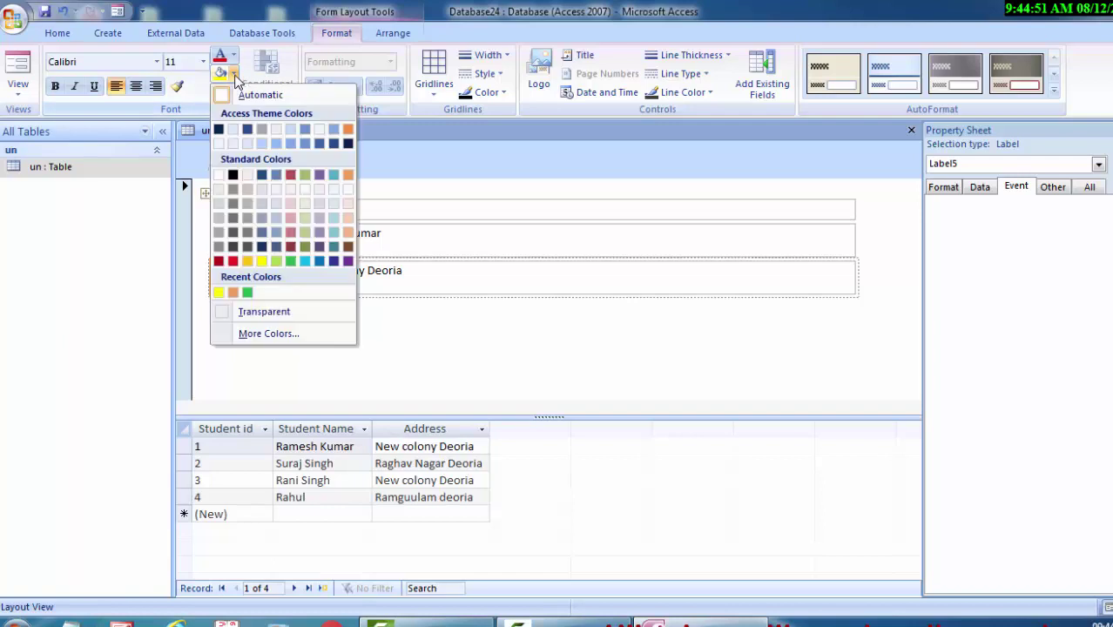
{"action": "left_click", "coordinate": [349, 262]}
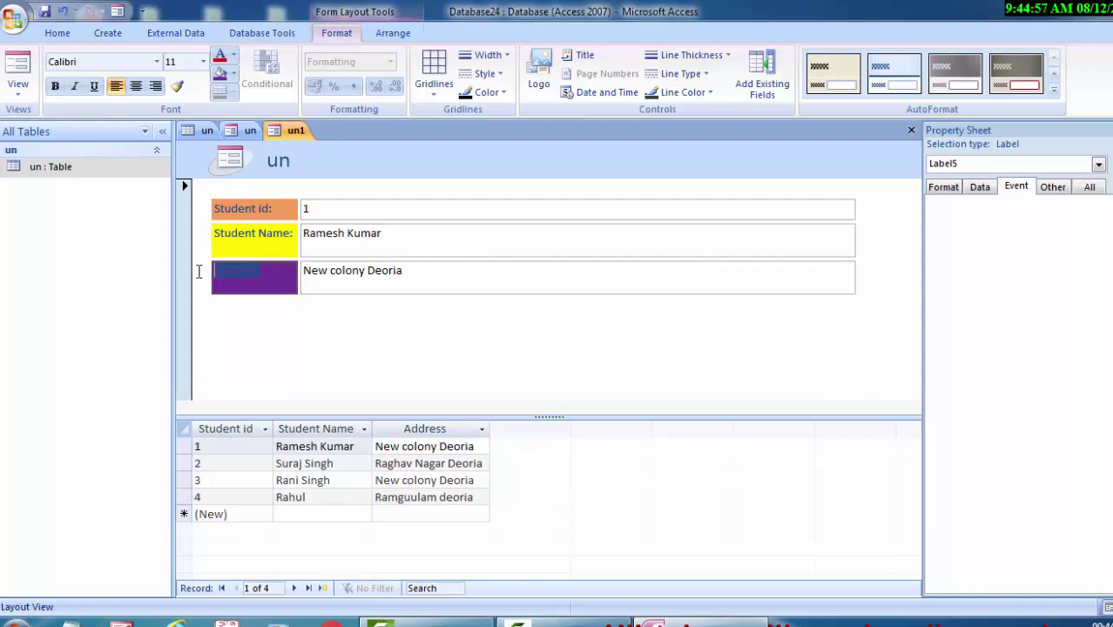
{"action": "left_click", "coordinate": [221, 57]}
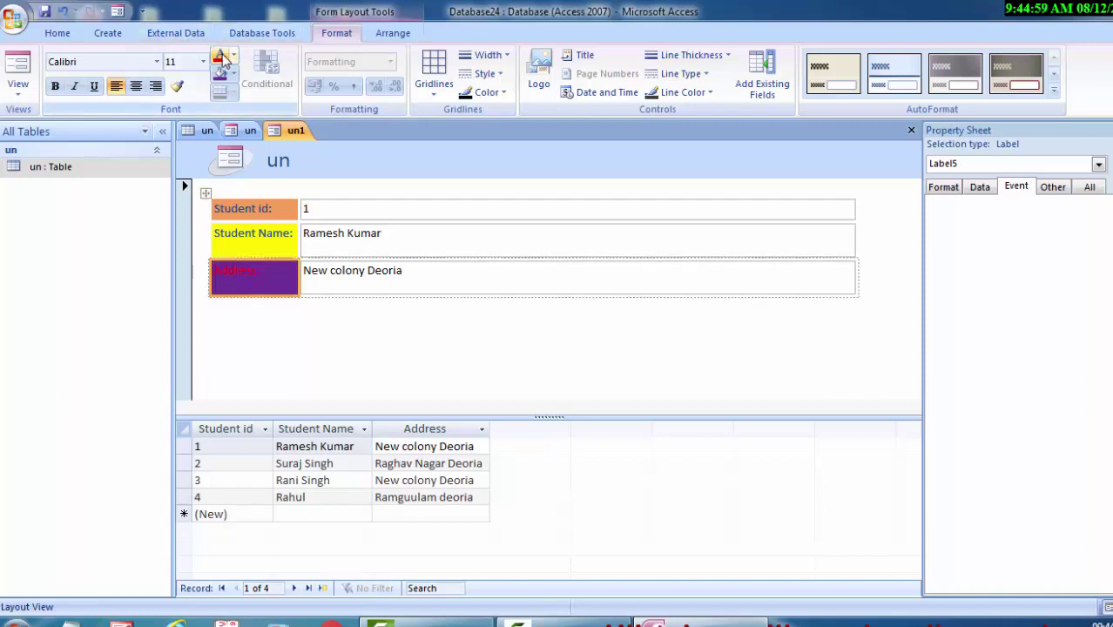
{"action": "left_click", "coordinate": [234, 56]}
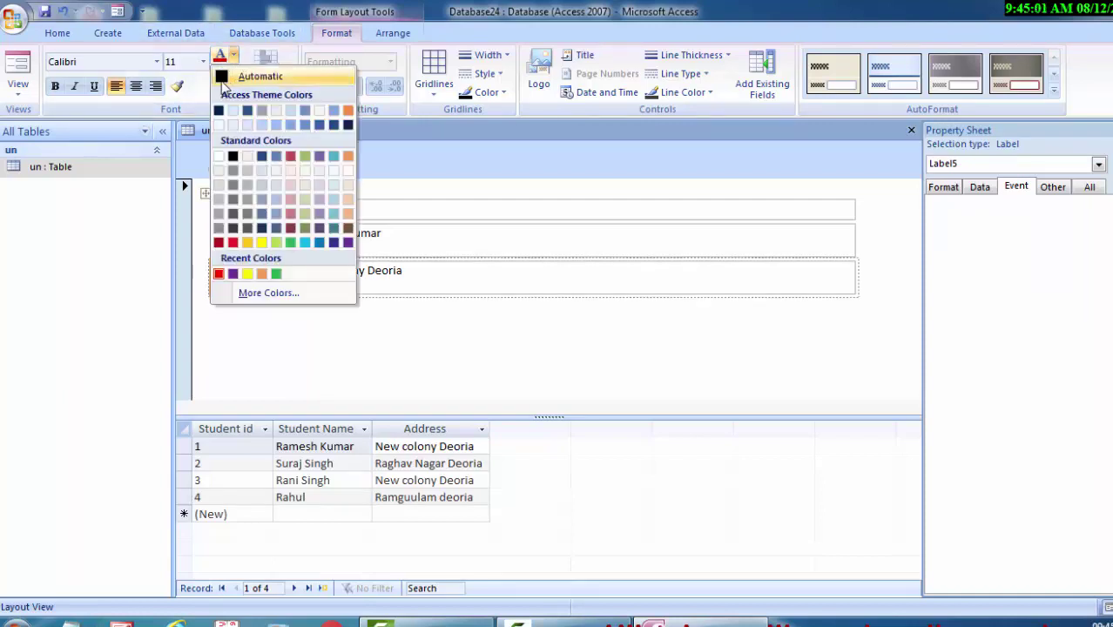
{"action": "left_click", "coordinate": [221, 77]}
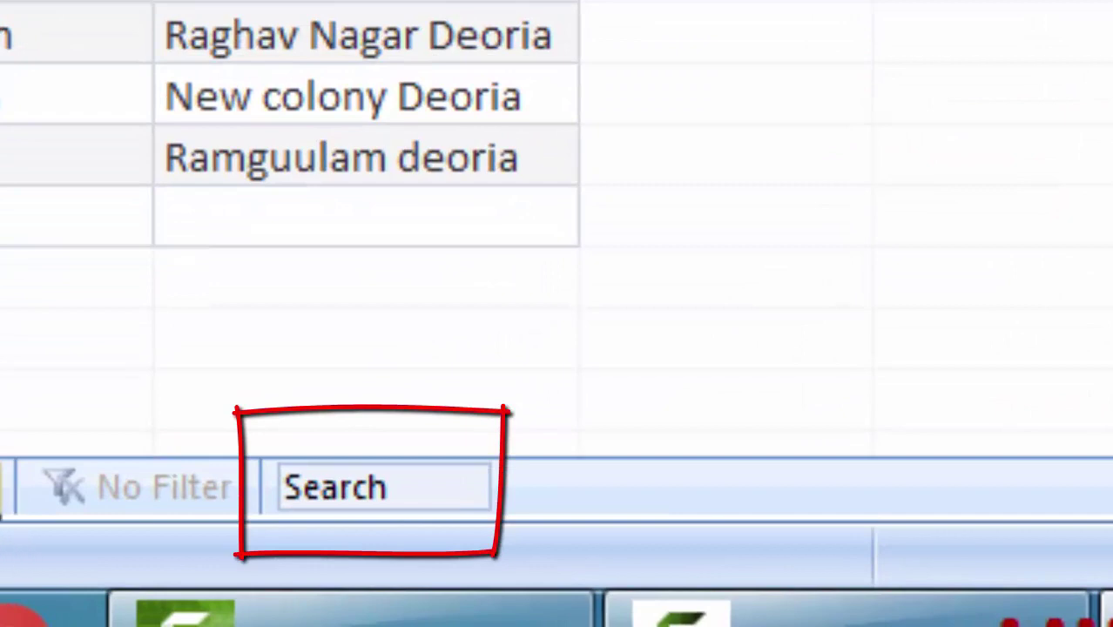
- Go to the blank new record row, record 5 of 5
{"action": "left_click", "coordinate": [3, 532]}
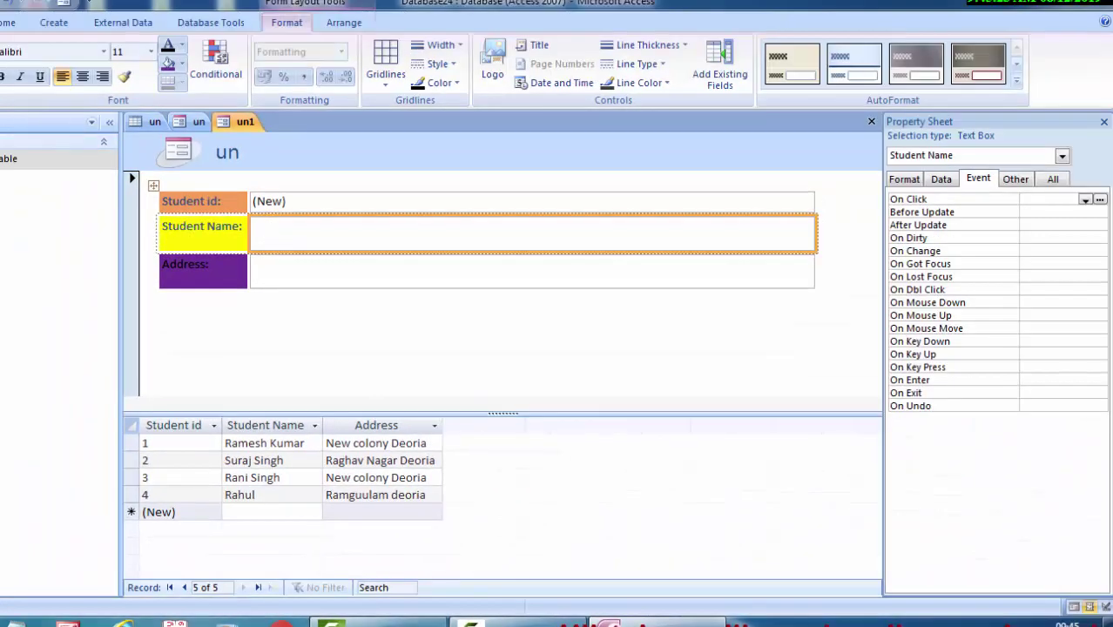
{"action": "left_click", "coordinate": [1, 83]}
{"action": "left_click", "coordinate": [18, 111]}
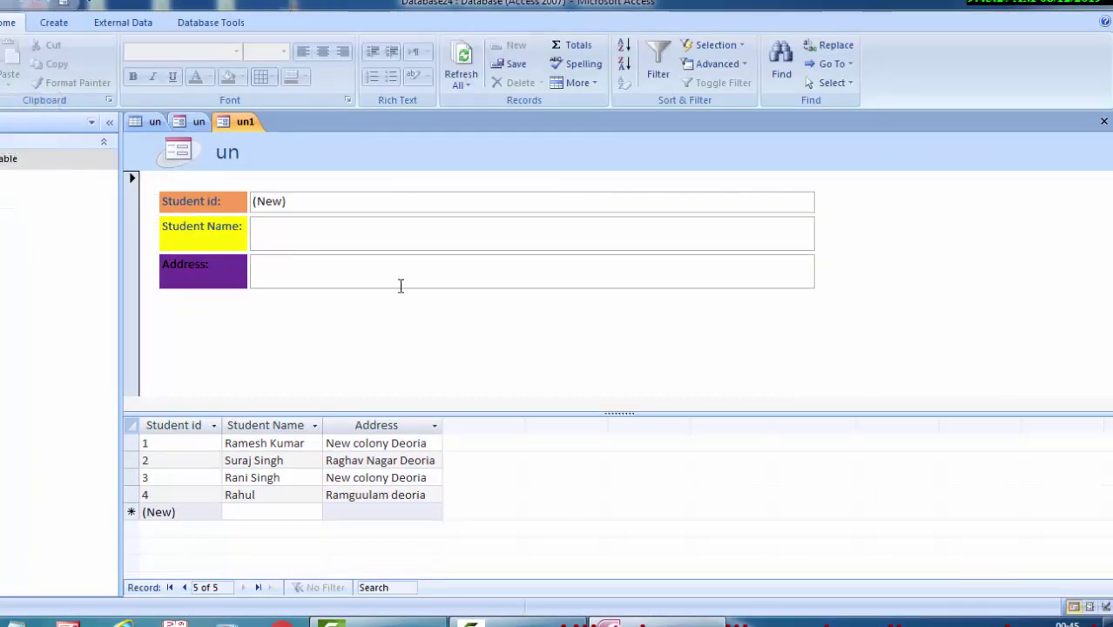
{"action": "type", "text": "Avan"}
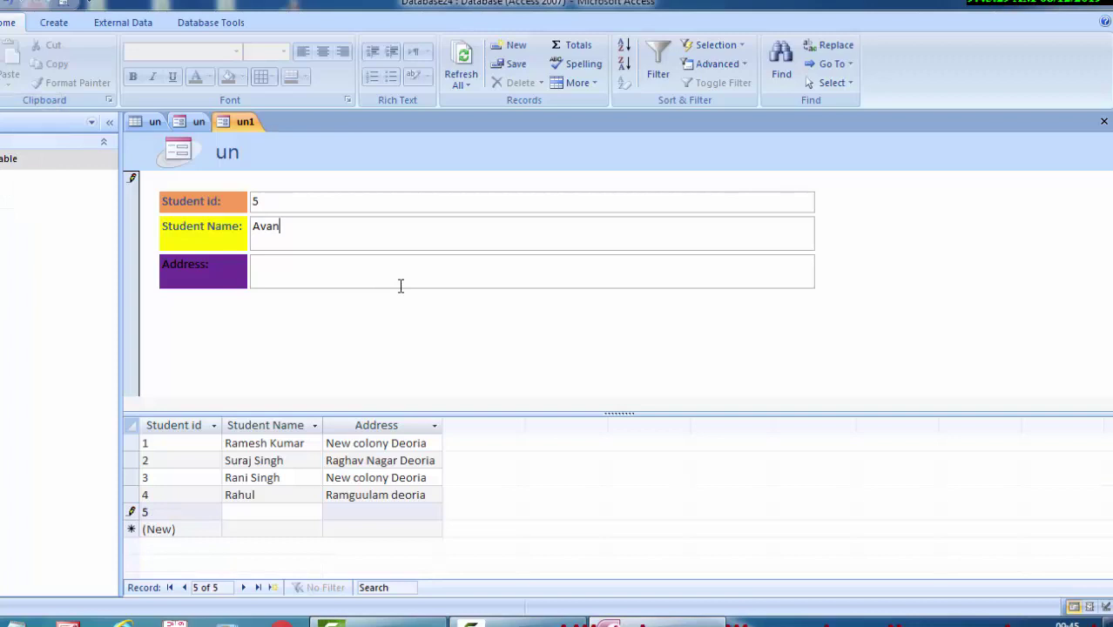
{"action": "type", "text": "i"}
{"action": "left_click", "coordinate": [271, 231]}
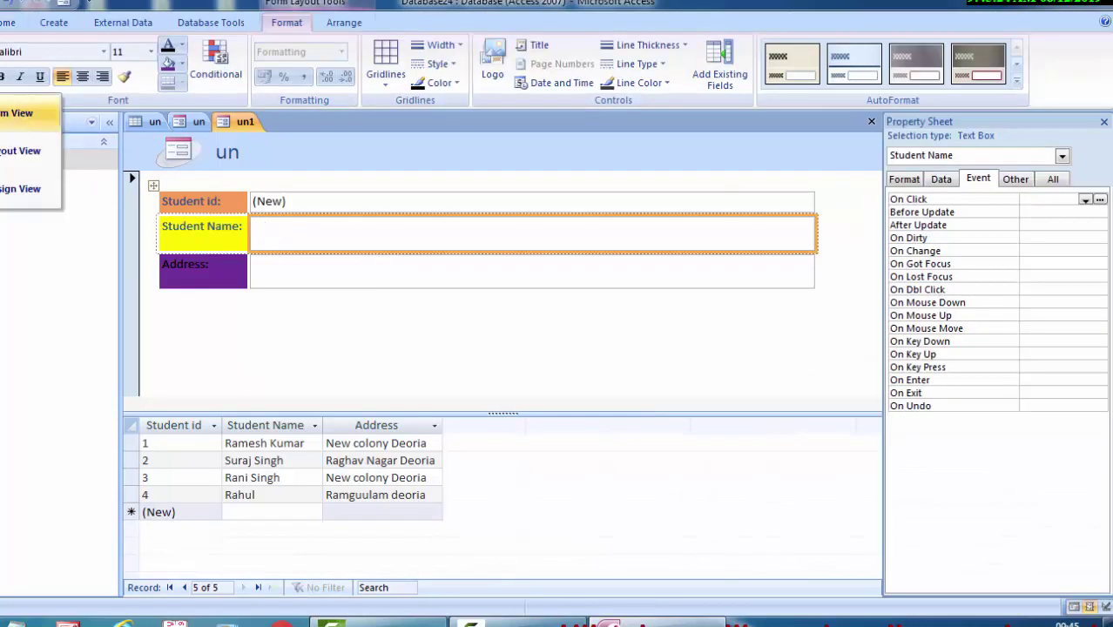
{"action": "left_click", "coordinate": [16, 113]}
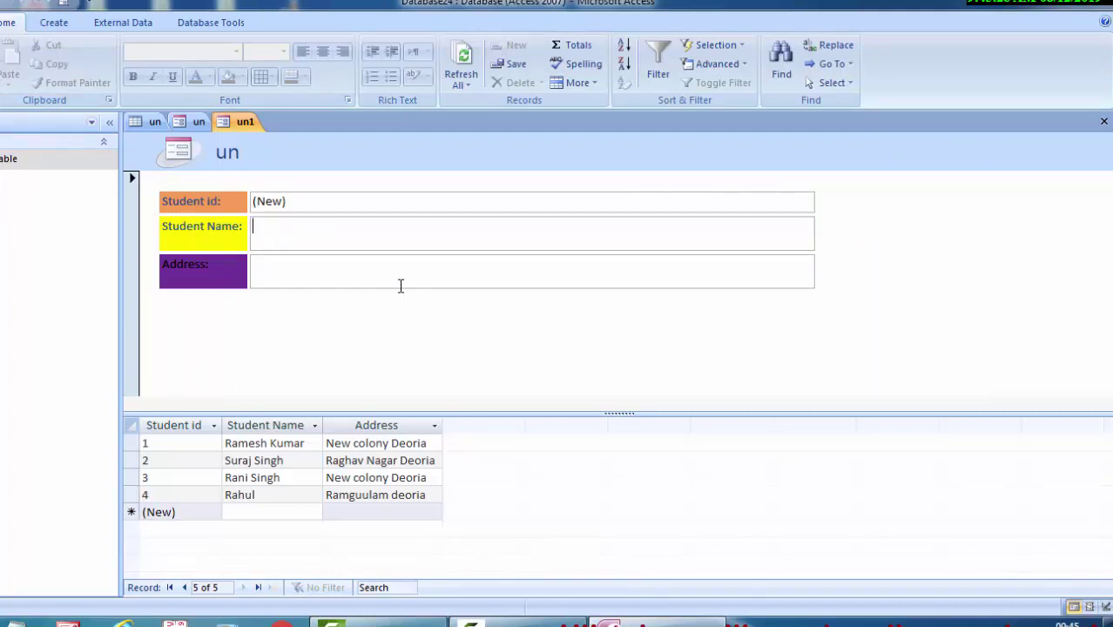
{"action": "type", "text": "Avanish"}
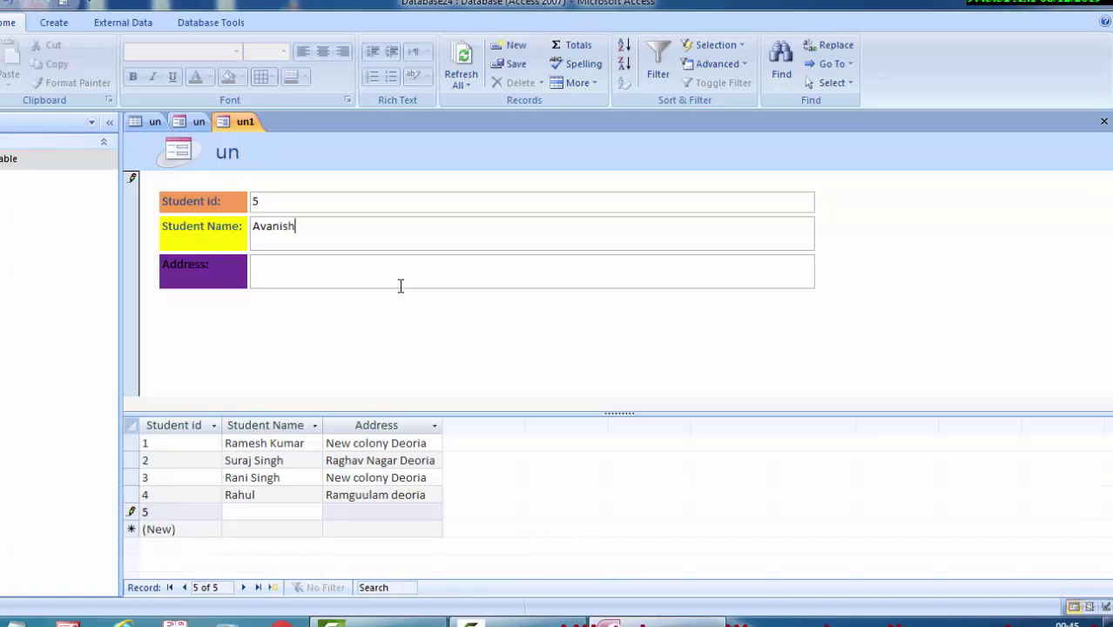
{"action": "key", "text": "Tab"}
{"action": "type", "text": "n"}
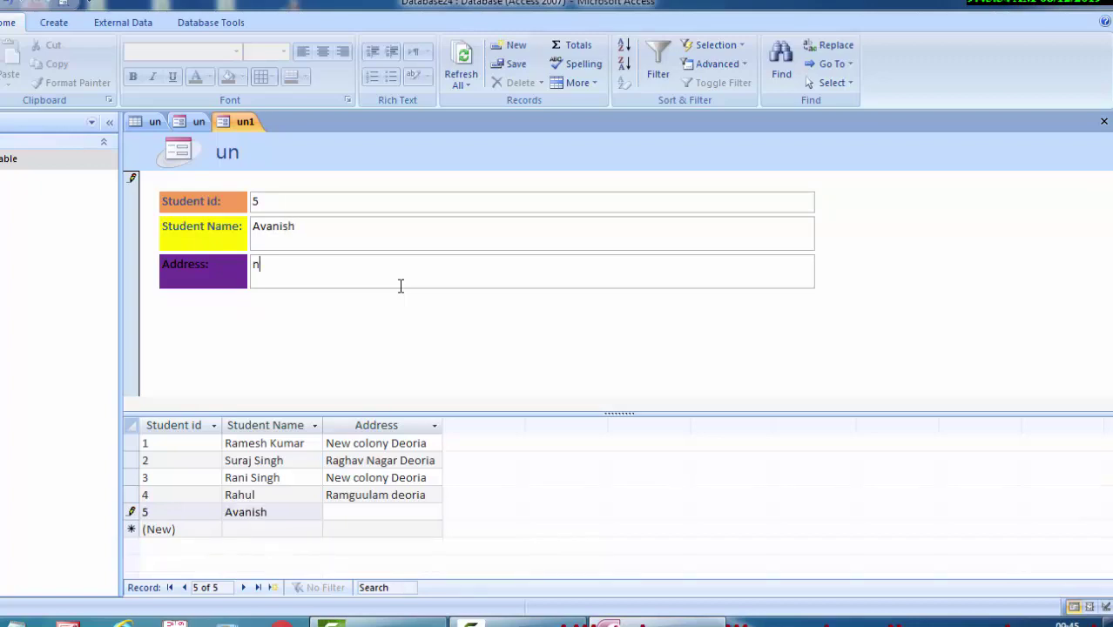
{"action": "type", "text": "ew co"}
{"action": "type", "text": "n"}
{"action": "type", "text": "y deoria"}
{"action": "key", "text": "Tab"}
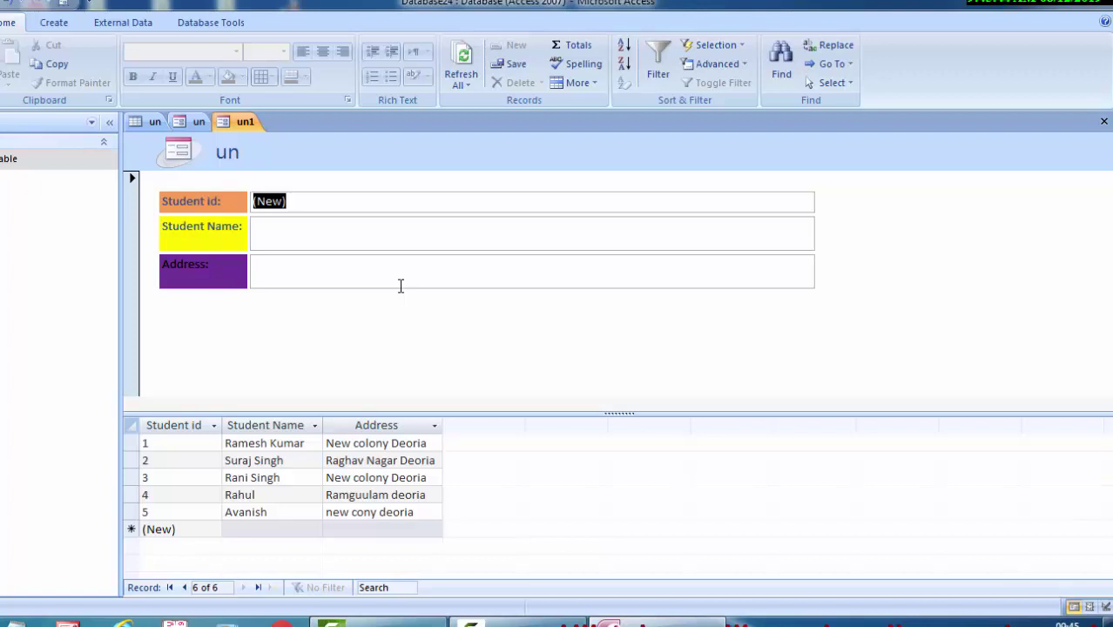
{"action": "key", "text": "Tab"}
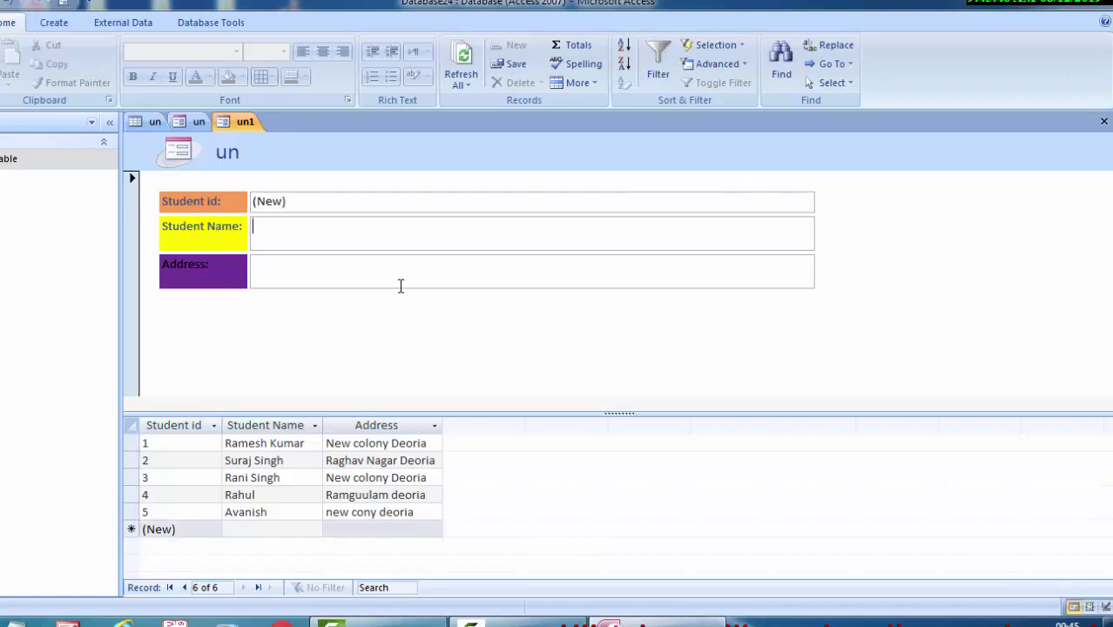
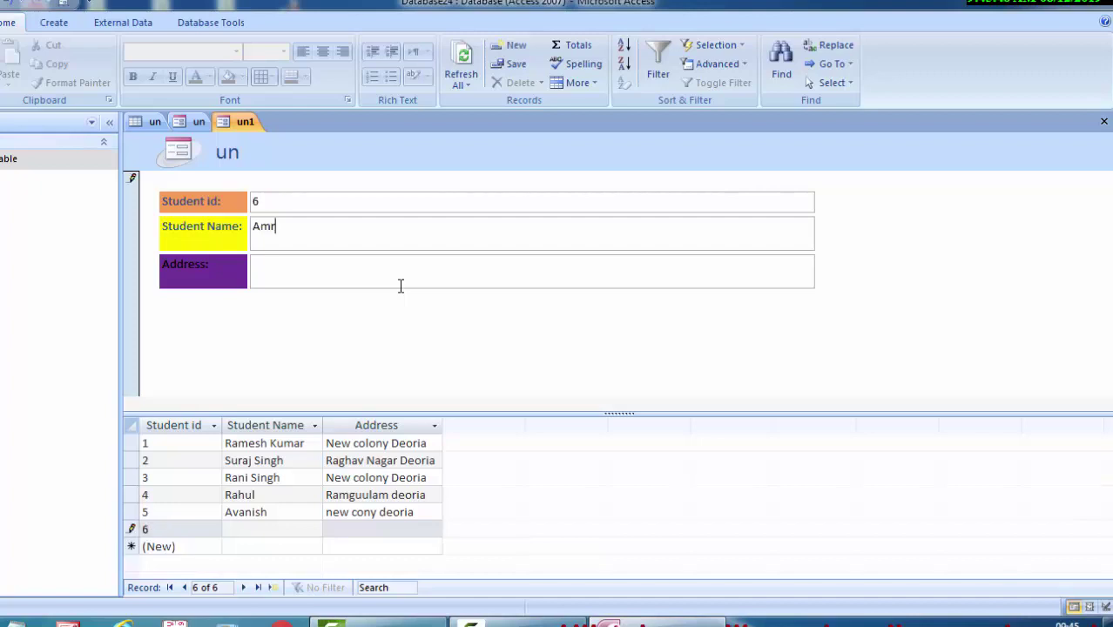
{"action": "key", "text": "Tab"}
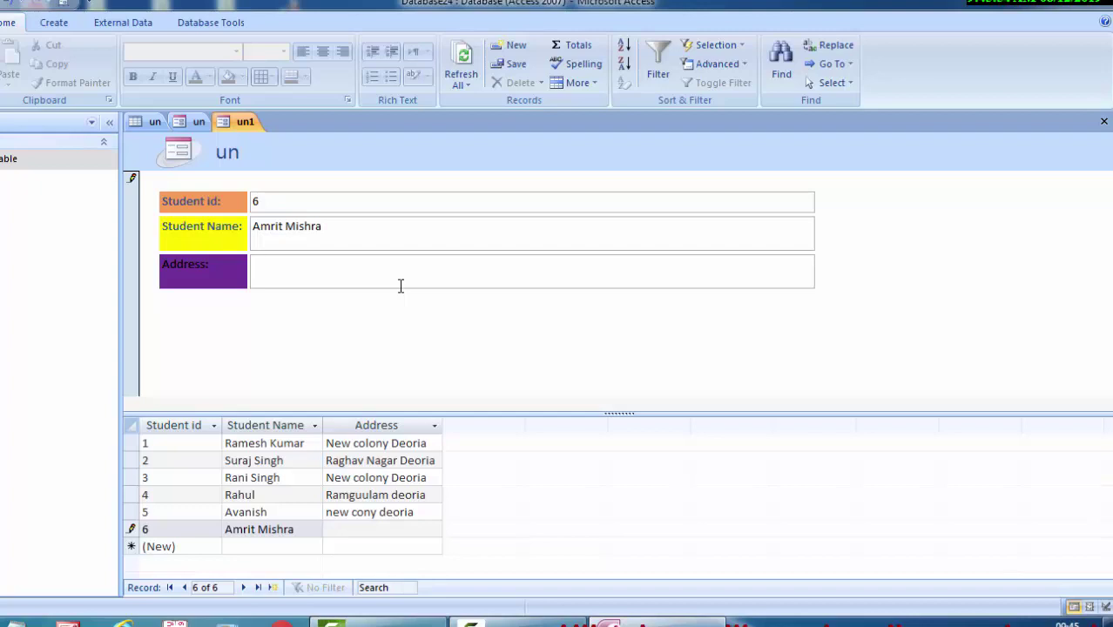
{"action": "type", "text": "Ragha"}
{"action": "type", "text": "v Na"}
{"action": "type", "text": "gar de"}
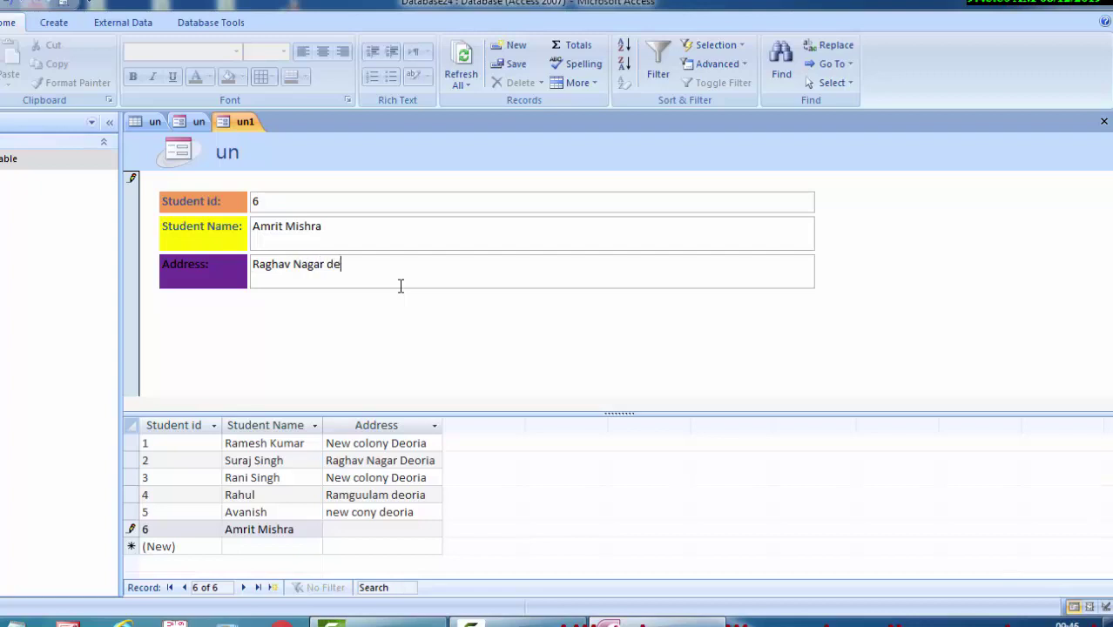
{"action": "type", "text": "oria"}
- Save record 6 from the datasheet and search the records for 'Rahul'
{"action": "left_click", "coordinate": [352, 531]}
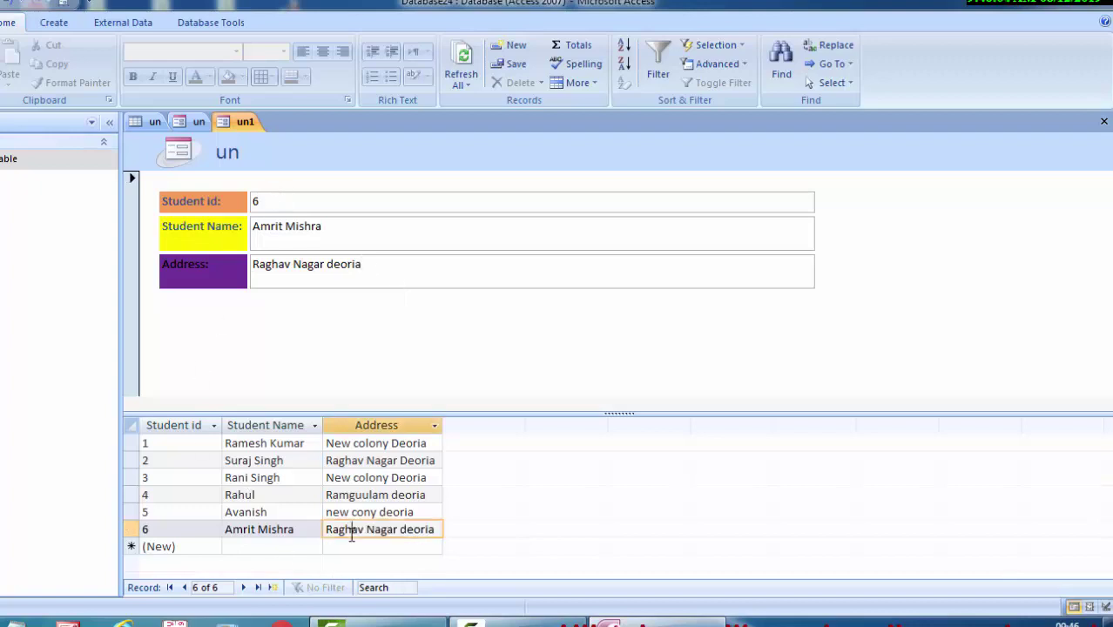
{"action": "left_click", "coordinate": [384, 589]}
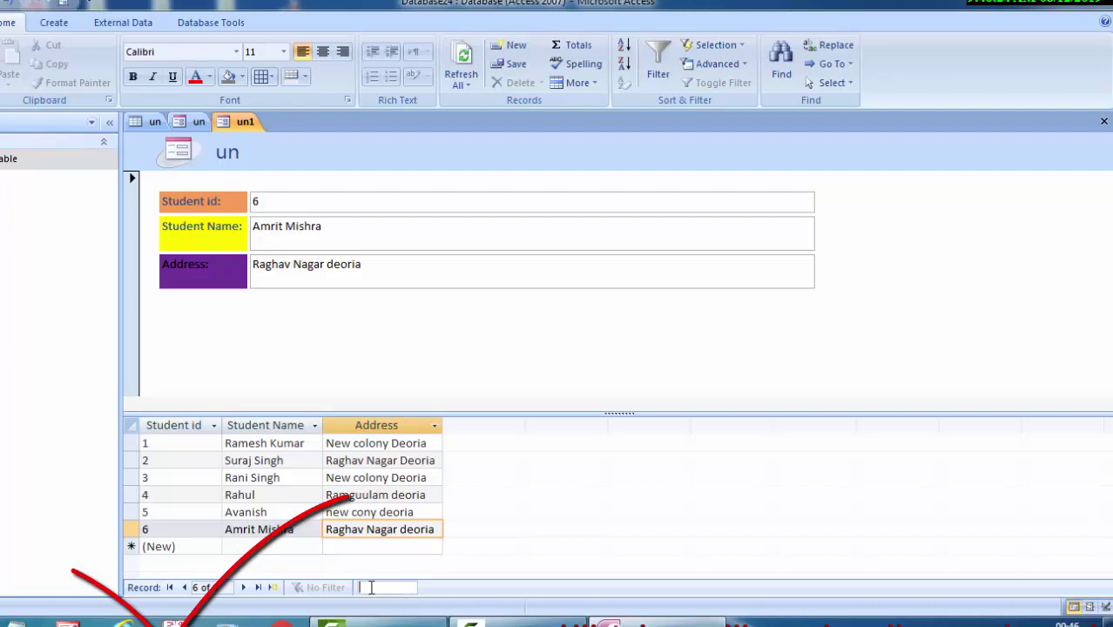
{"action": "type", "text": "R"}
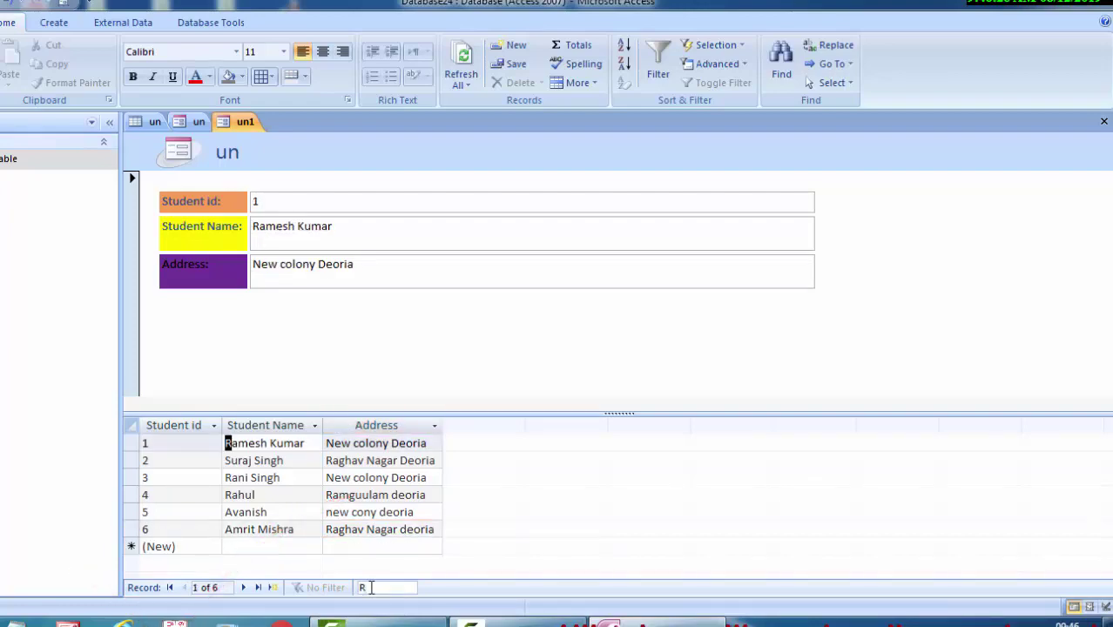
{"action": "type", "text": "a"}
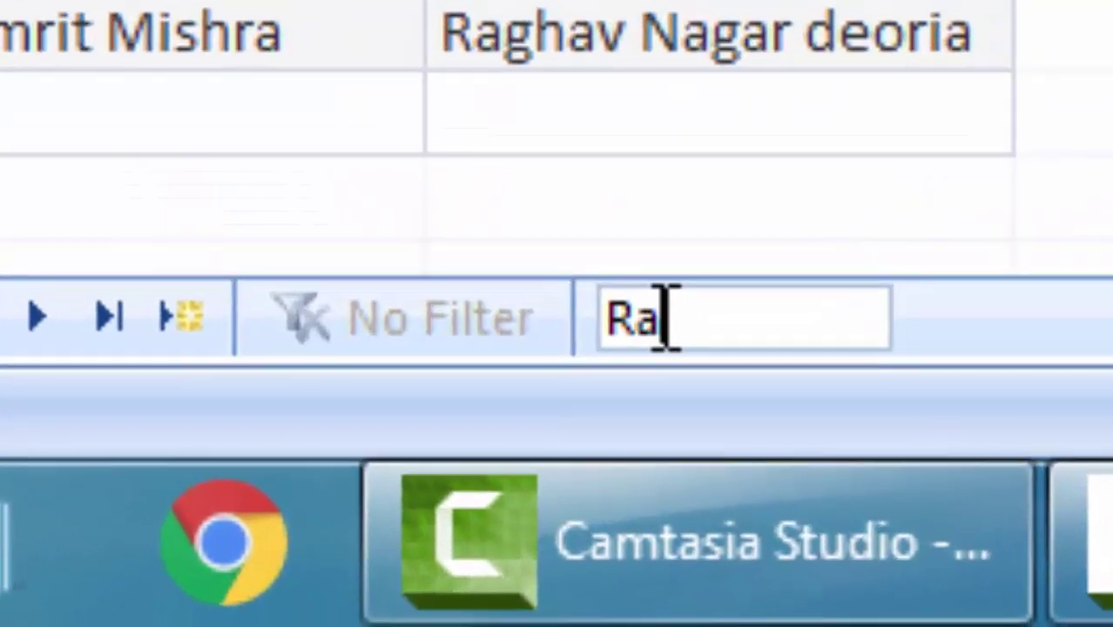
{"action": "type", "text": "h"}
{"action": "type", "text": "u"}
{"action": "type", "text": "l"}
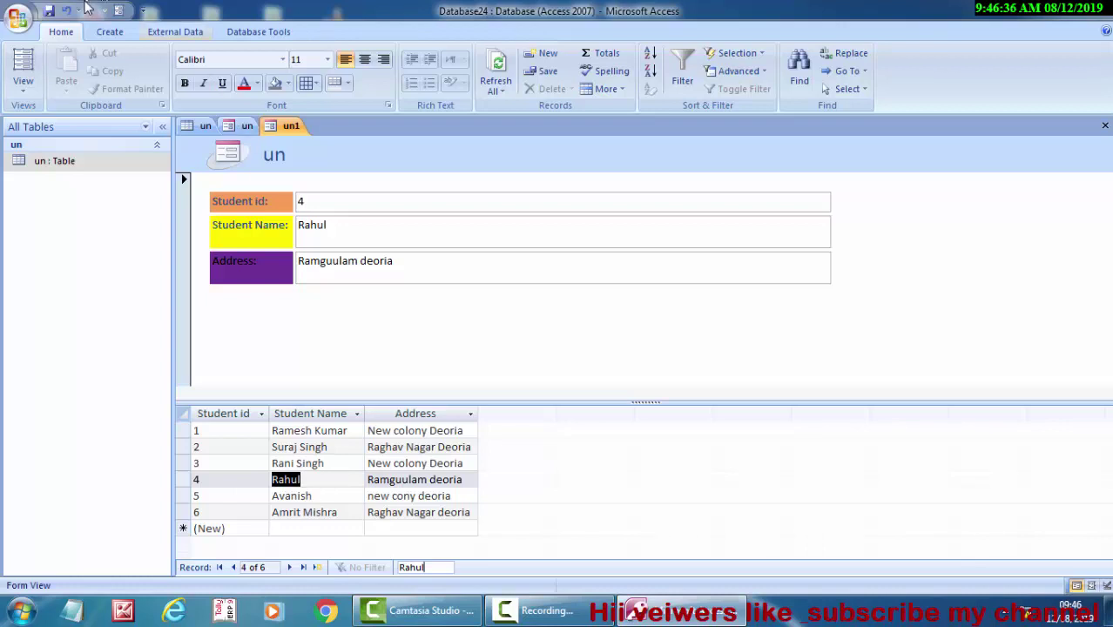
{"action": "left_click", "coordinate": [107, 32]}
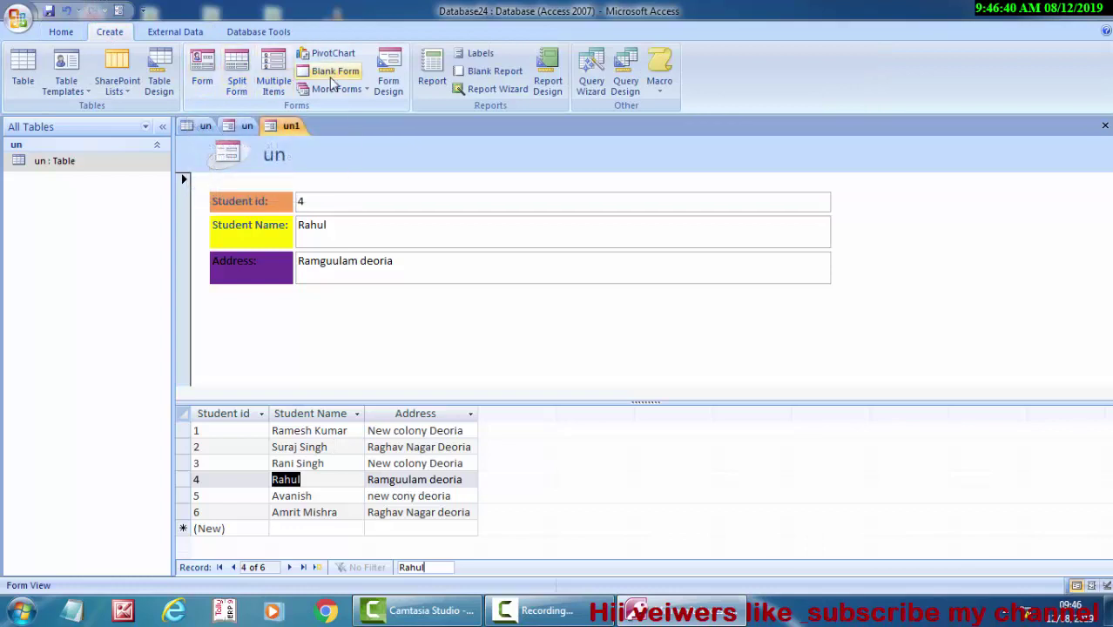
{"action": "left_click", "coordinate": [388, 91]}
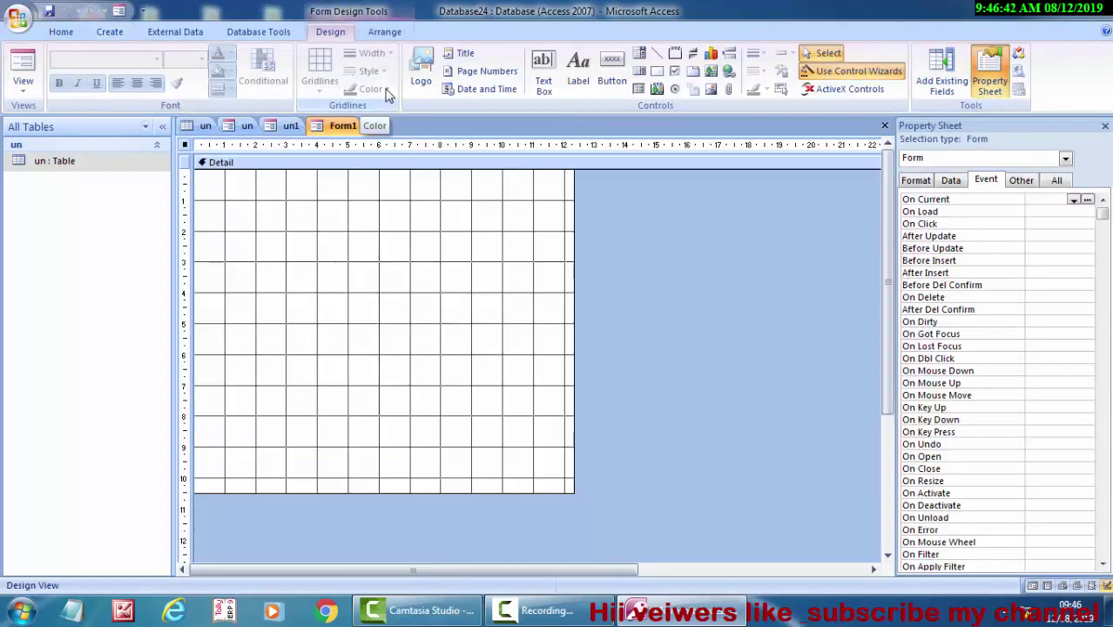
{"action": "left_click", "coordinate": [110, 32]}
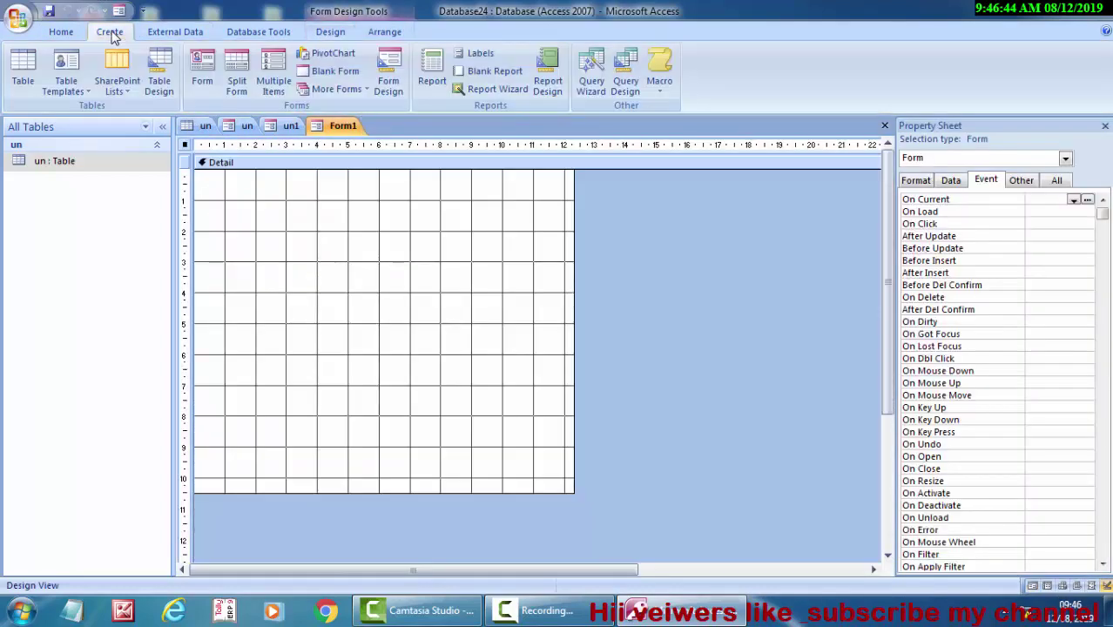
{"action": "left_click", "coordinate": [198, 78]}
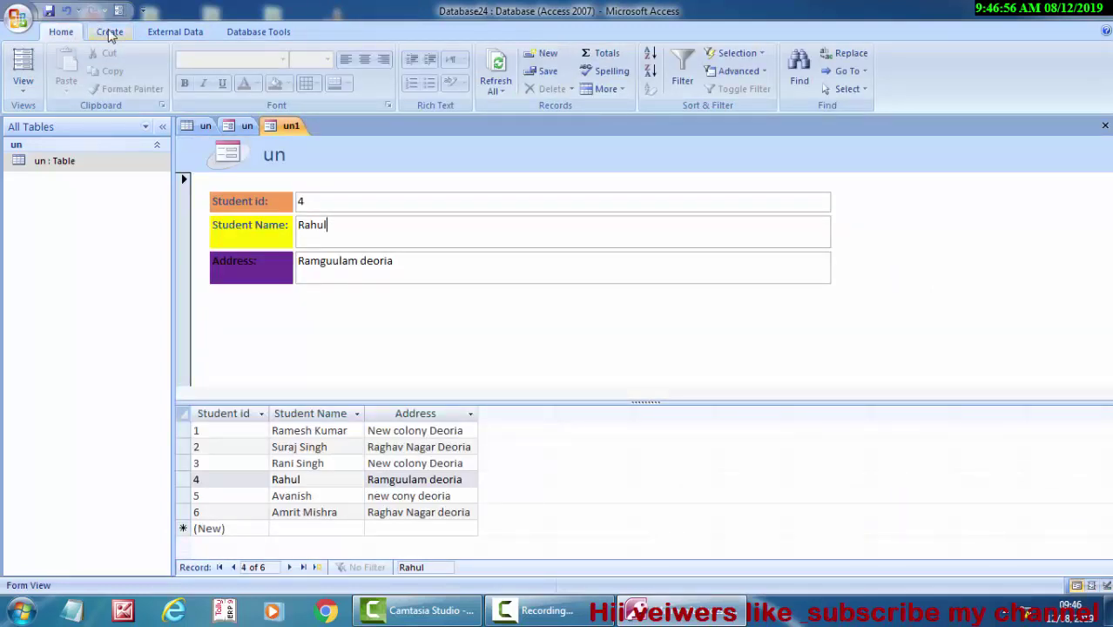
{"action": "left_click", "coordinate": [106, 31]}
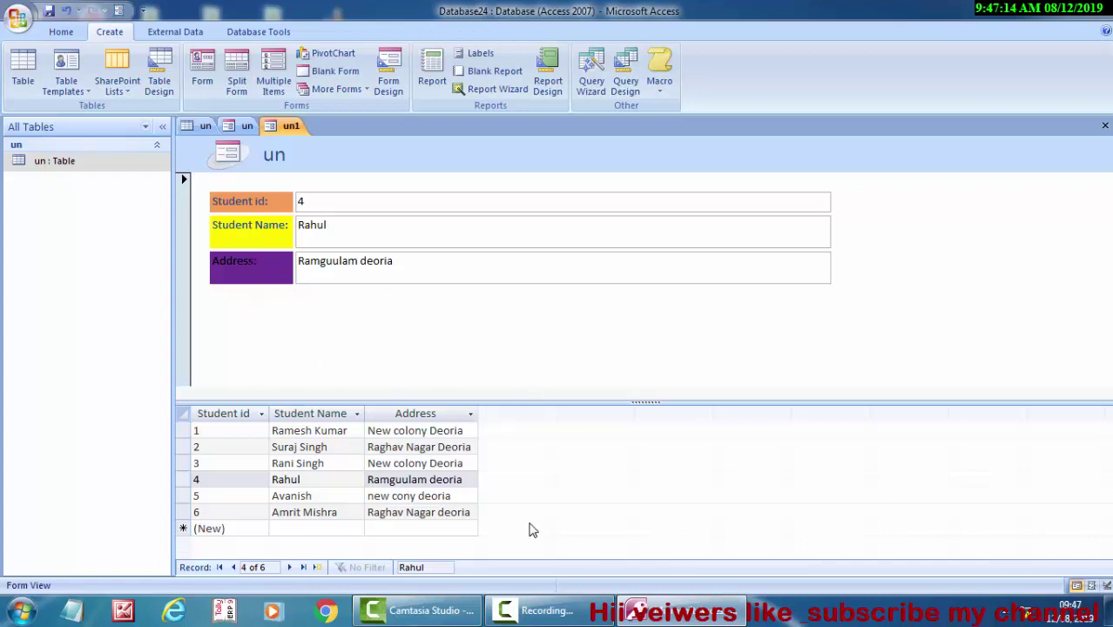
{"action": "left_click", "coordinate": [533, 615]}
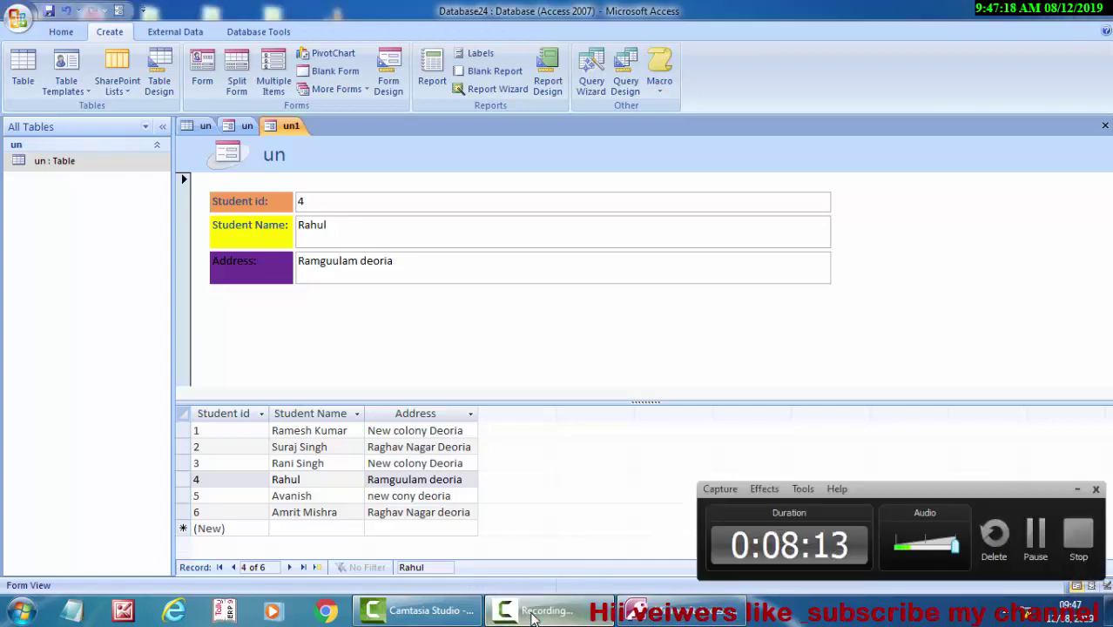